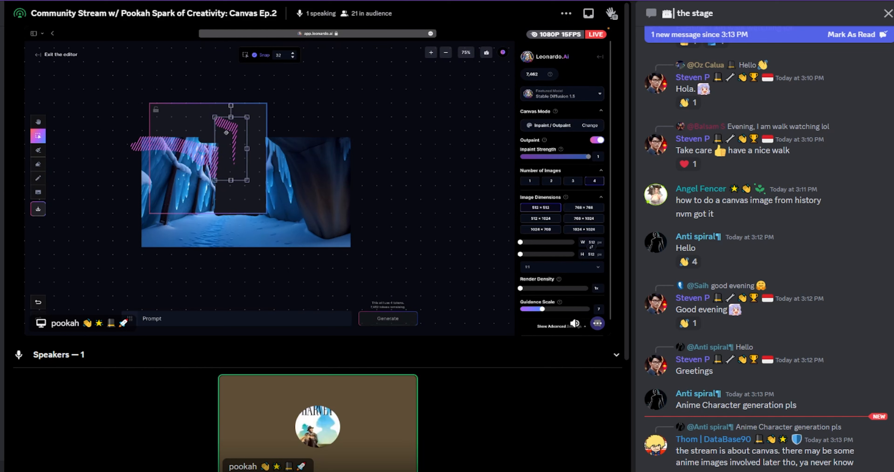
- Delete the remaining mask strokes lying over the erased gap and icicles of the ice cave image
left_click(210, 164)
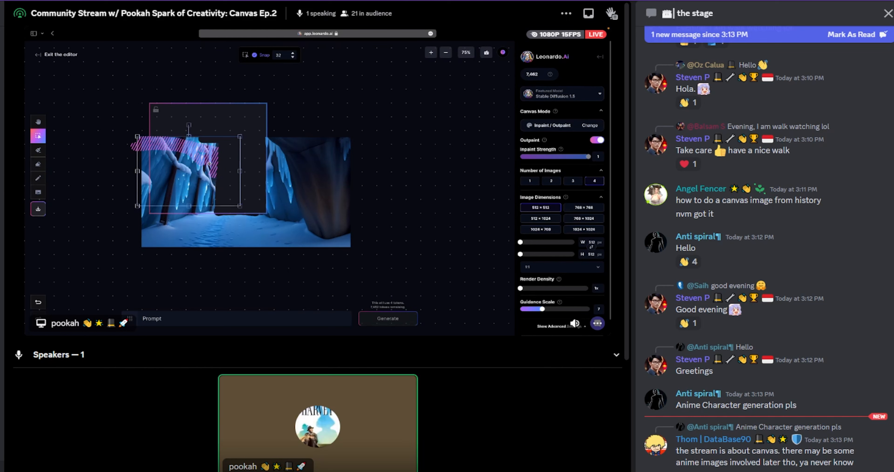
key("Delete")
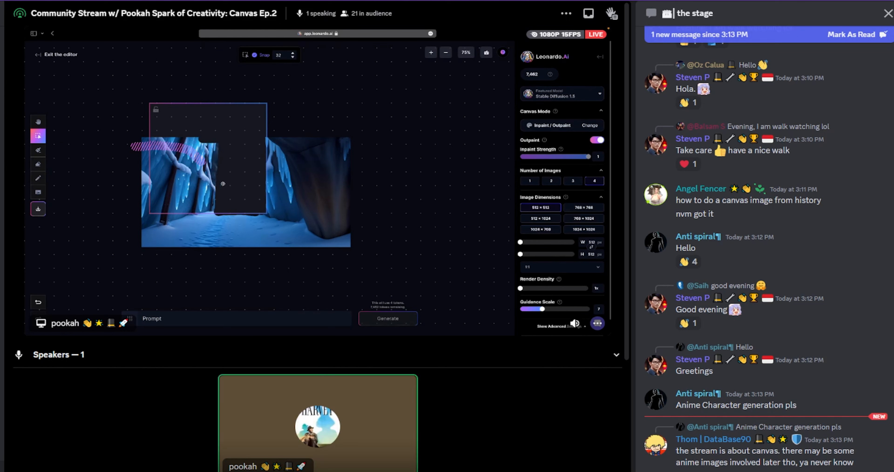
left_click(197, 162)
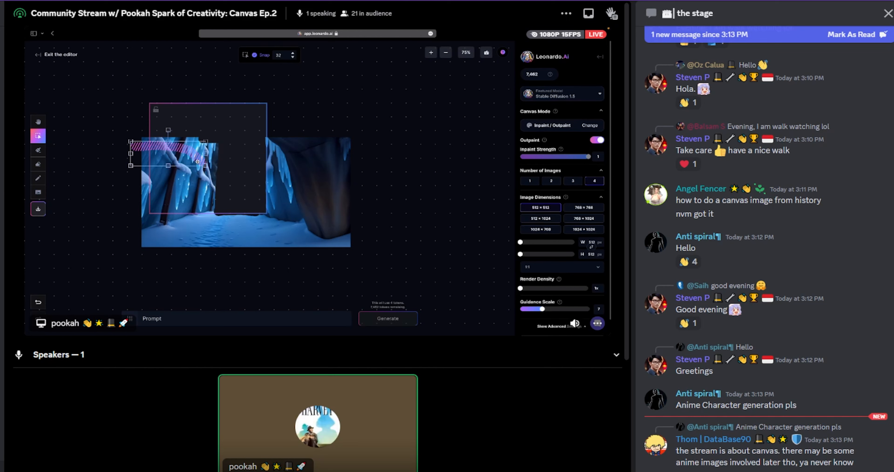
key("Delete")
- Move the ice cave image so its erased gap lies inside the generation frame and generate a fill
left_click_drag(327, 218, 288, 184)
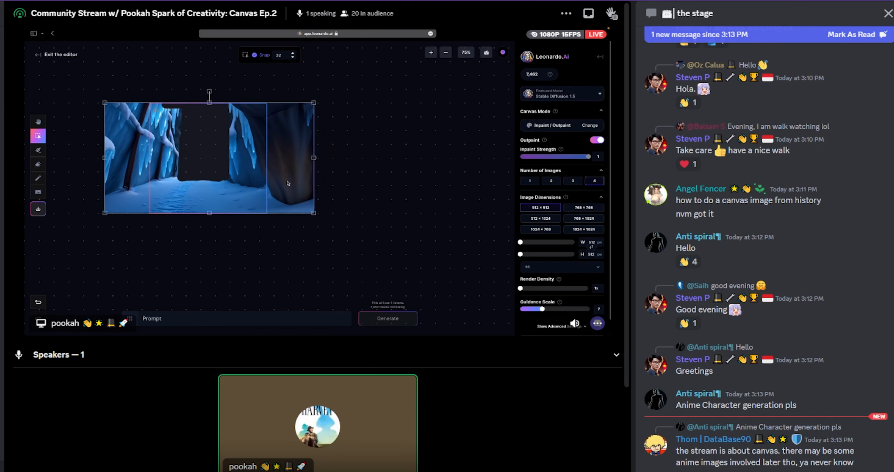
left_click(211, 324)
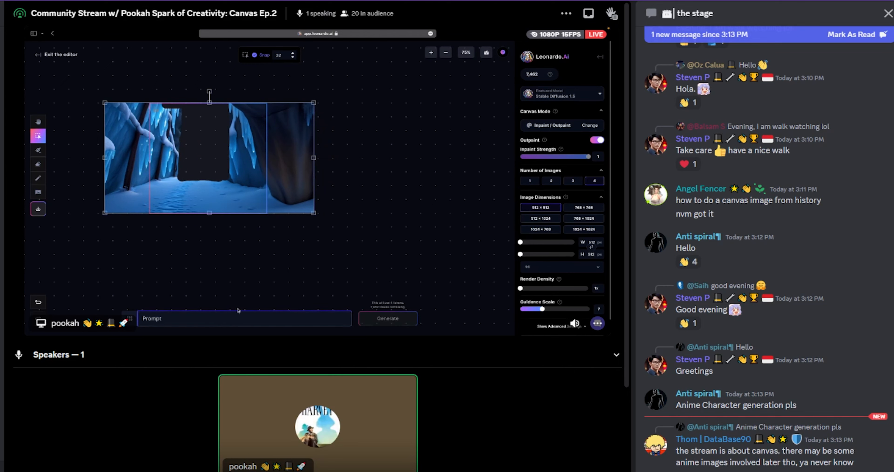
left_click(405, 320)
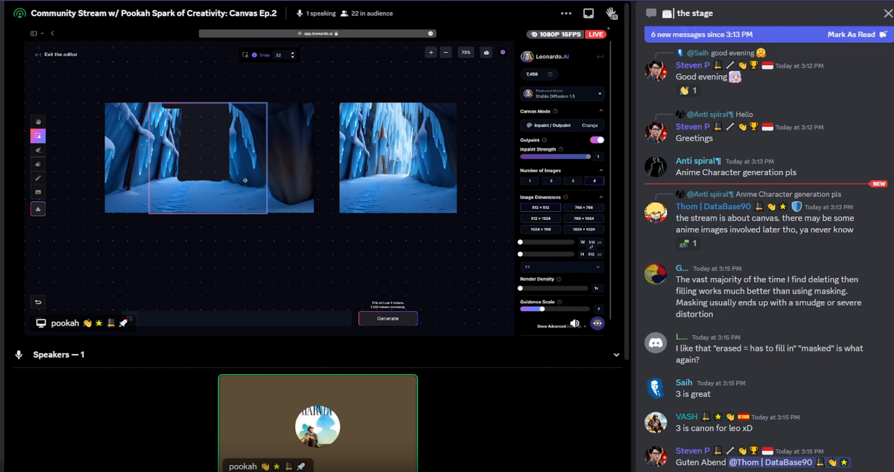
- Reposition the generation frame over the ice cave image
left_click_drag(245, 180, 287, 178)
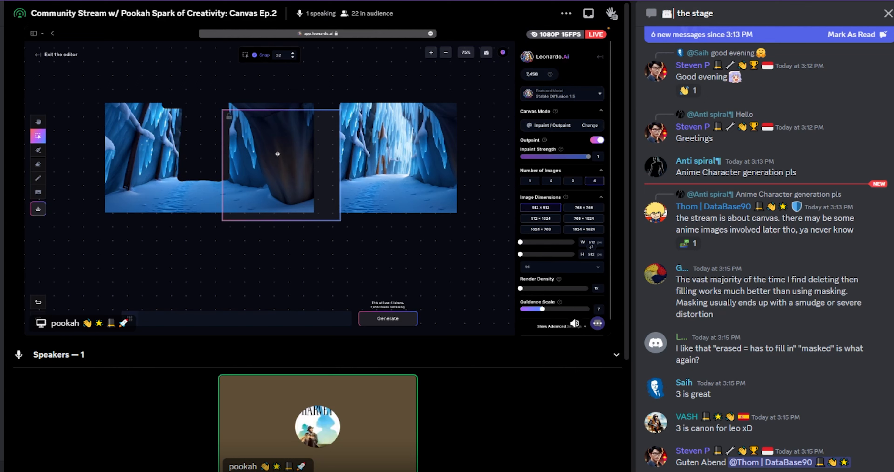
left_click_drag(317, 216, 292, 166)
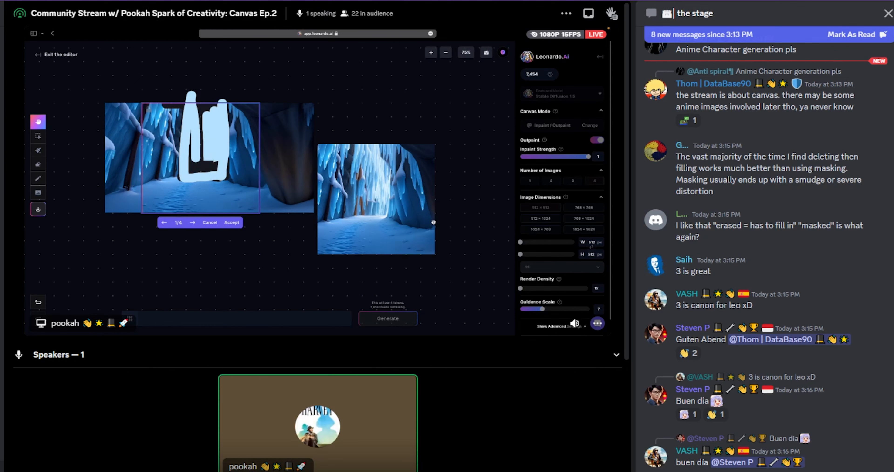
- Go through the four generated variants for the sketched gap and discard them
left_click(194, 226)
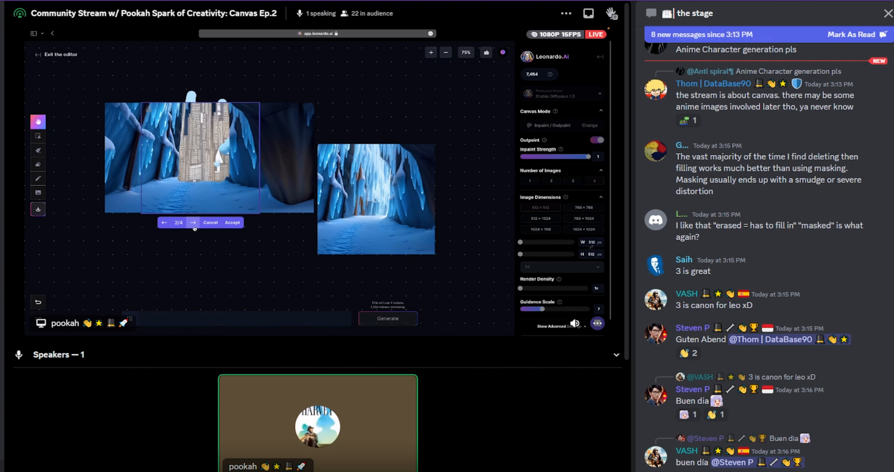
left_click(194, 226)
left_click(194, 226)
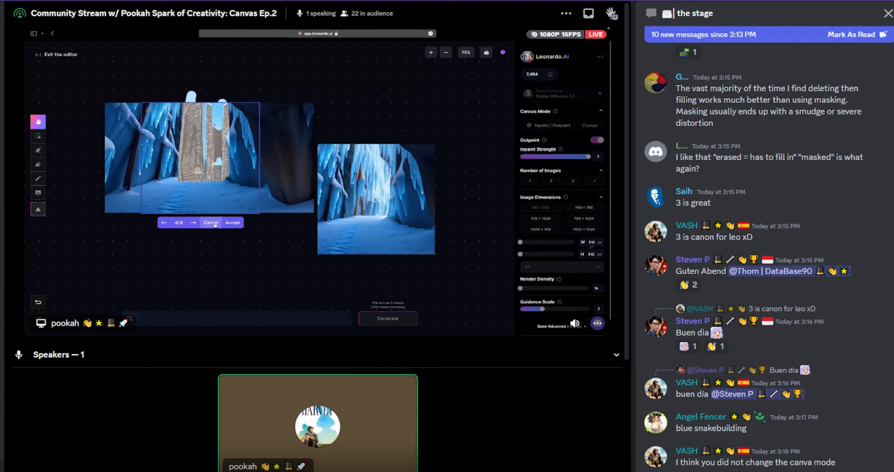
left_click(210, 223)
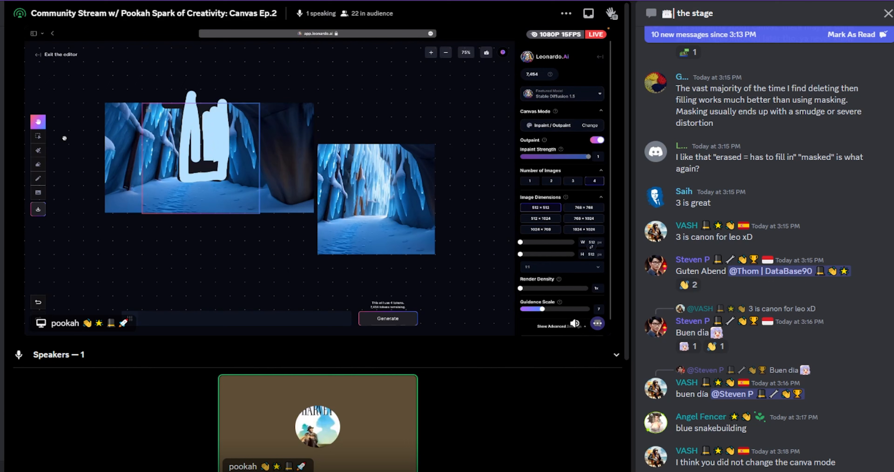
- Select the light blue sketch strokes covering the erased gap of the cave image
left_click(39, 136)
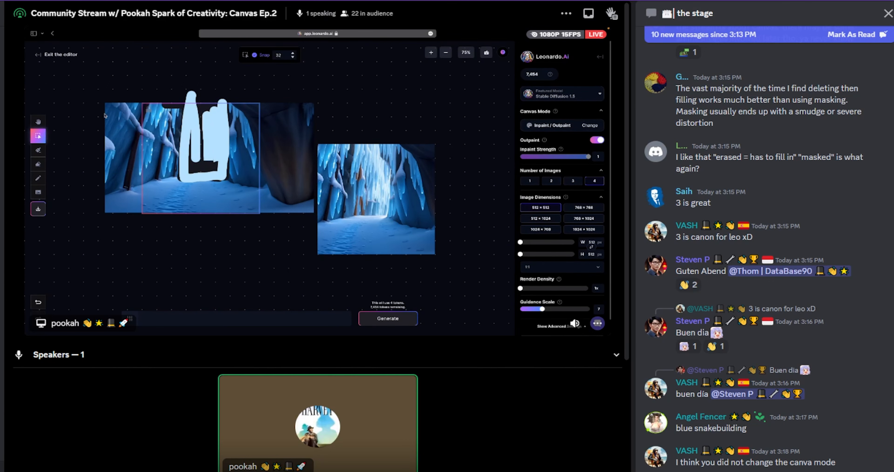
left_click(189, 92)
left_click_drag(189, 92, 256, 124)
left_click_drag(322, 149, 312, 160)
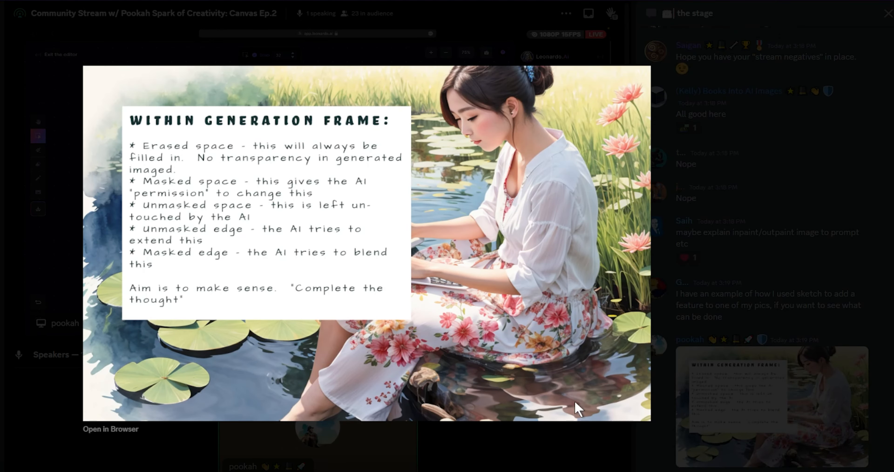
- Close the enlarged "Within Generation Frame" notes image
left_click(596, 439)
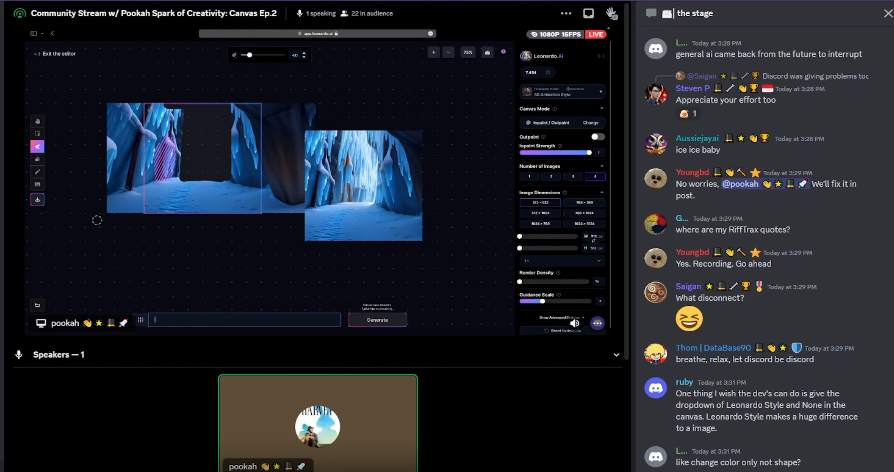
- Set the sketch pen to yellow #FFFA00 with its opacity reduced to about half
left_click(38, 172)
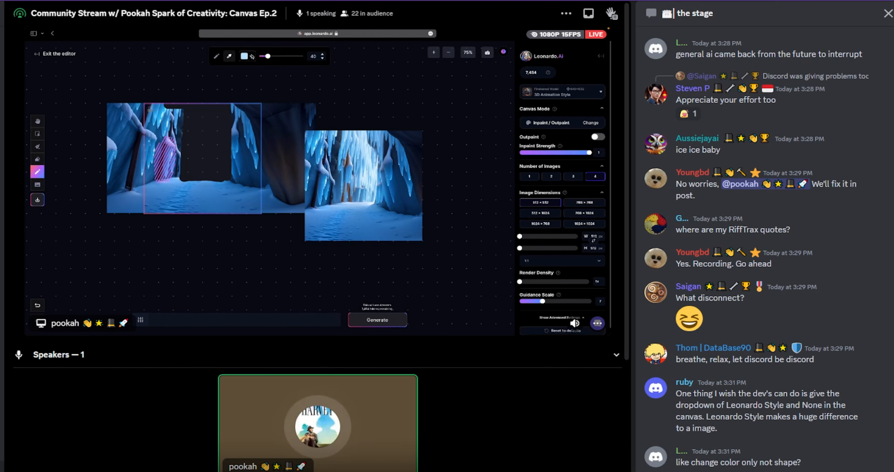
left_click(251, 56)
left_click(259, 80)
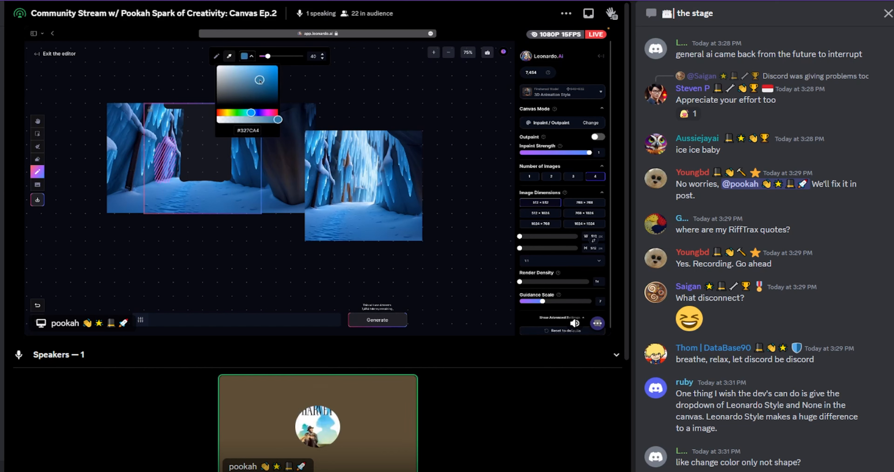
left_click_drag(262, 79, 235, 84)
left_click_drag(254, 69, 280, 65)
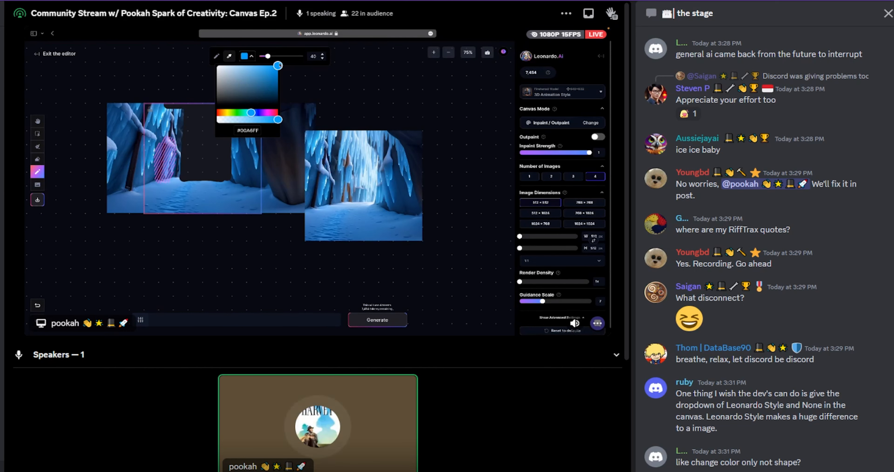
left_click_drag(249, 121, 227, 114)
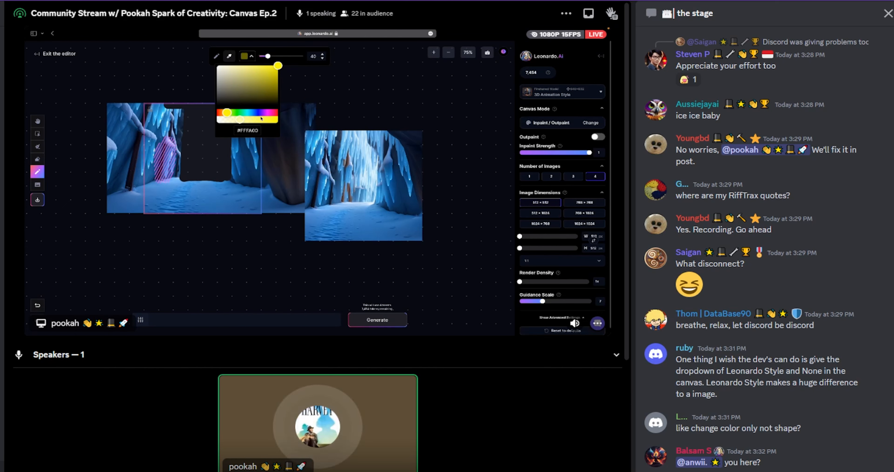
left_click(250, 120)
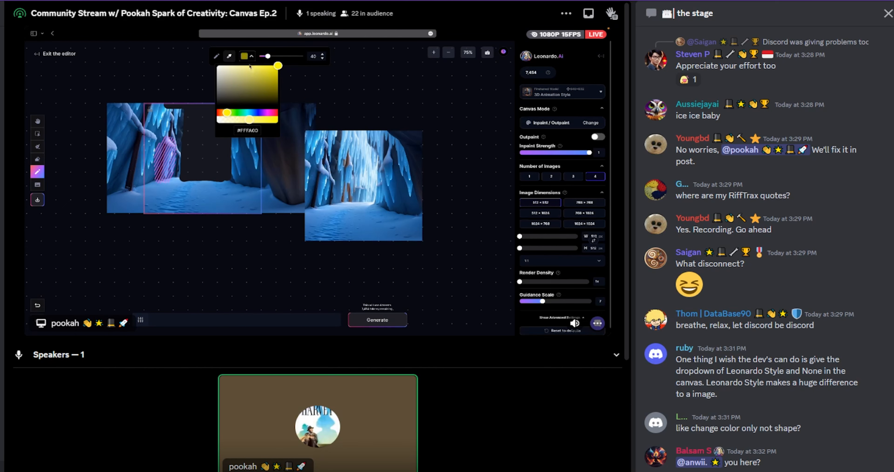
left_click(252, 56)
- Sketch a tall yellow stroke over the icicles beside the erased gap, and a more transparent one over the thinner icicle next to it
mouse_move(237, 157)
left_mouse_down()
mouse_move(235, 122)
mouse_move(236, 175)
mouse_move(232, 101)
mouse_move(230, 175)
mouse_move(235, 92)
mouse_move(238, 184)
left_mouse_up()
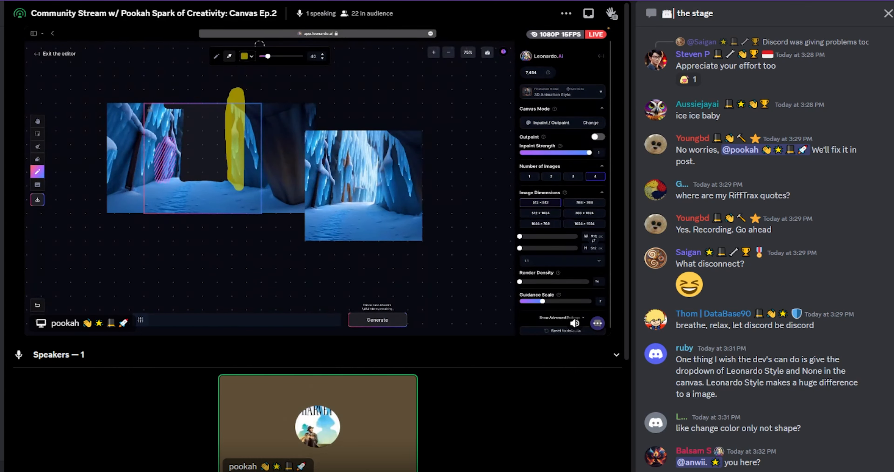
left_click(253, 56)
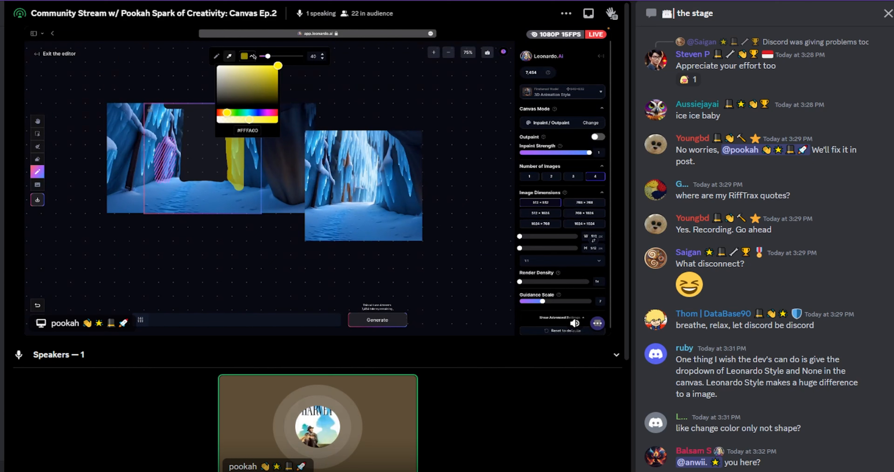
left_click(234, 121)
left_click(254, 56)
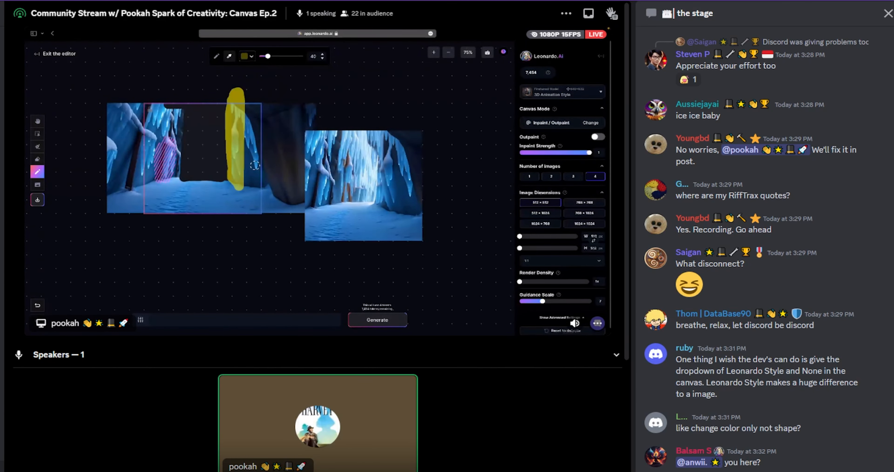
mouse_move(257, 168)
left_mouse_down()
mouse_move(244, 126)
mouse_move(256, 164)
mouse_move(246, 115)
left_mouse_up()
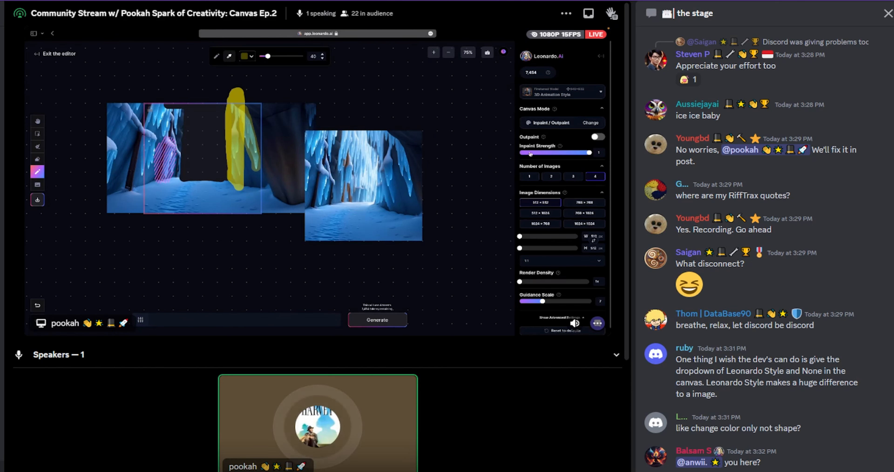
- Set the inpaint strength to 0.2 and clear the prompt
left_click_drag(531, 154, 520, 153)
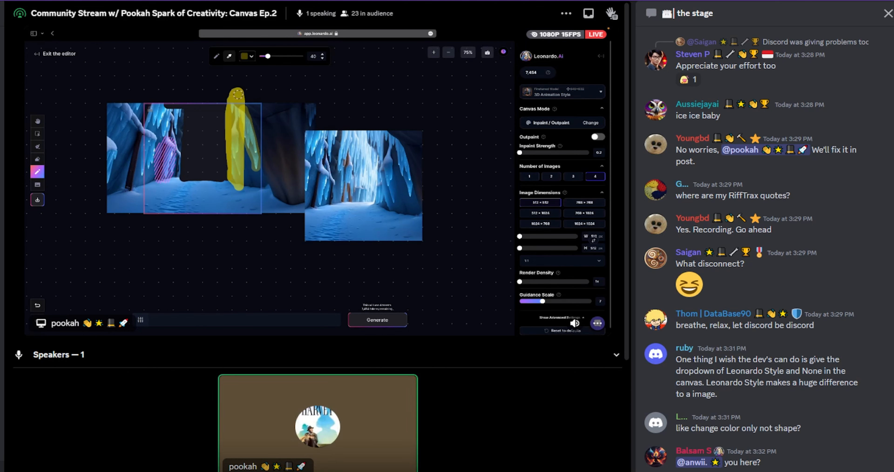
left_click(250, 325)
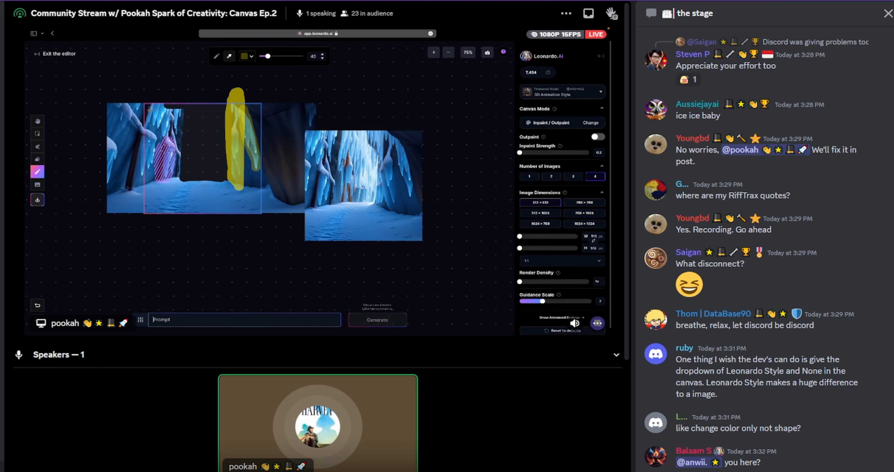
- Restrict the eraser to Sketches and trim the yellow strokes to the shape of the icicles
left_click(38, 159)
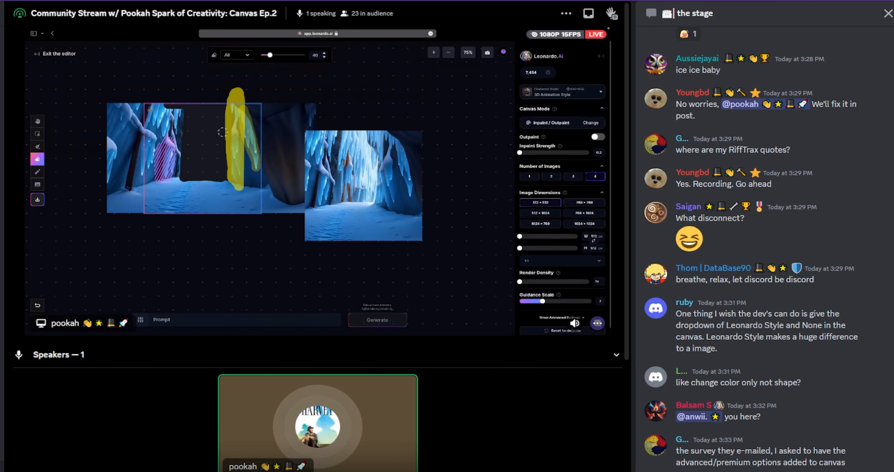
left_click(236, 55)
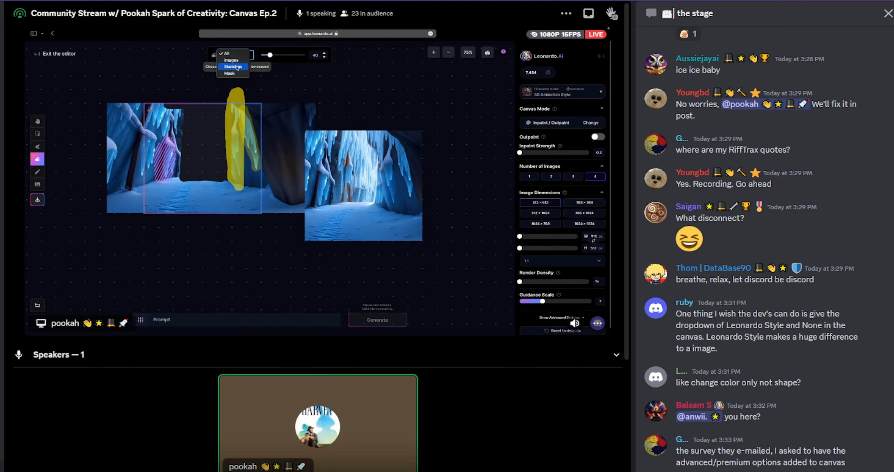
left_click(234, 67)
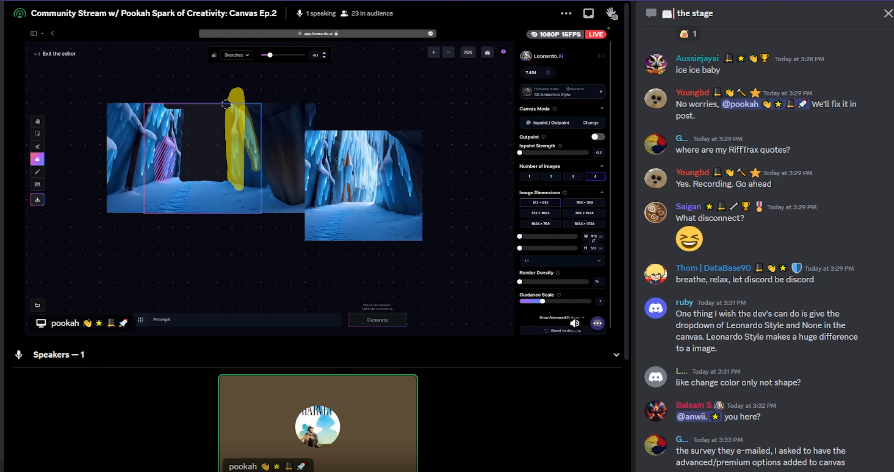
mouse_move(227, 114)
left_mouse_down()
mouse_move(226, 169)
mouse_move(241, 194)
mouse_move(224, 182)
mouse_move(242, 190)
mouse_move(246, 144)
mouse_move(256, 174)
mouse_move(265, 153)
mouse_move(240, 89)
left_mouse_up()
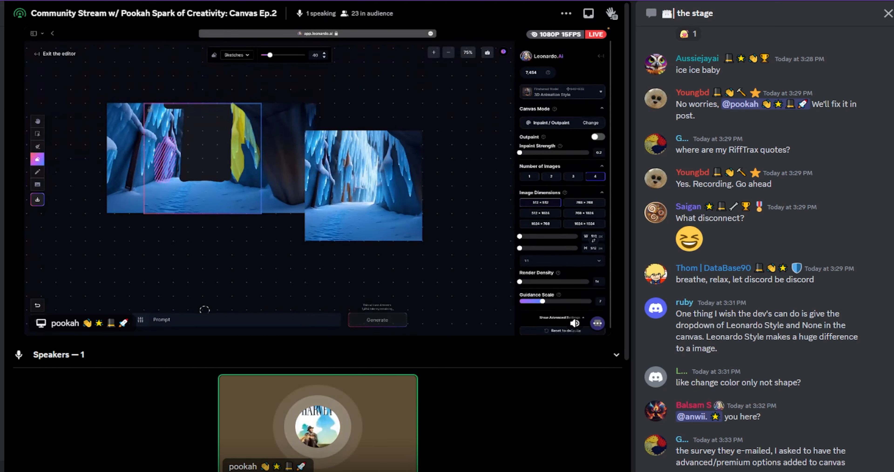
- Enter "nsfw" as the negative prompt
left_click(197, 318)
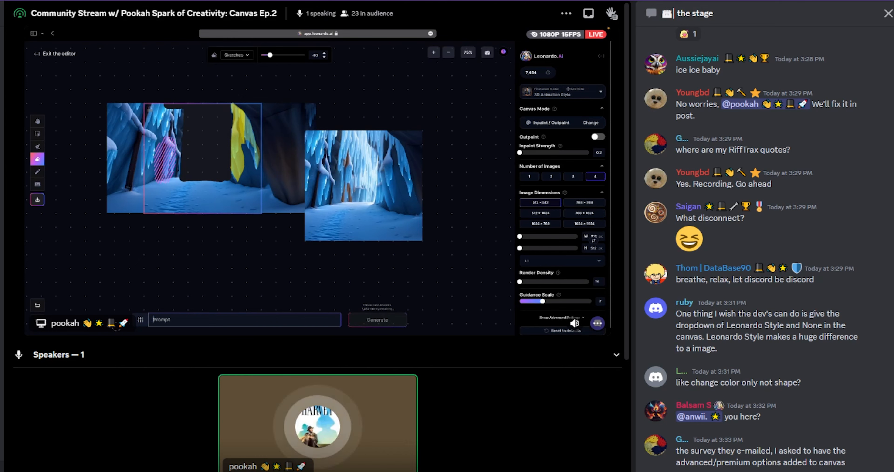
left_click(141, 320)
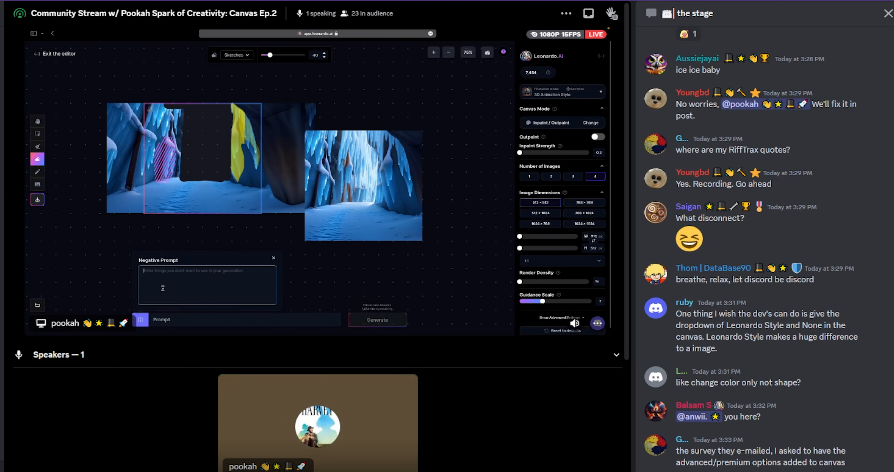
type("nsfw")
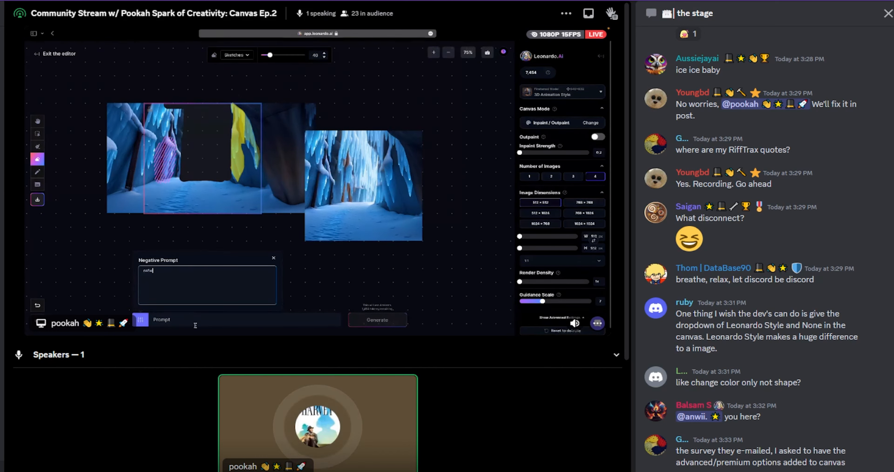
- Enter the prompt "a ravine with walls of glowing ice, yellow luminescent icicles"
left_click(193, 321)
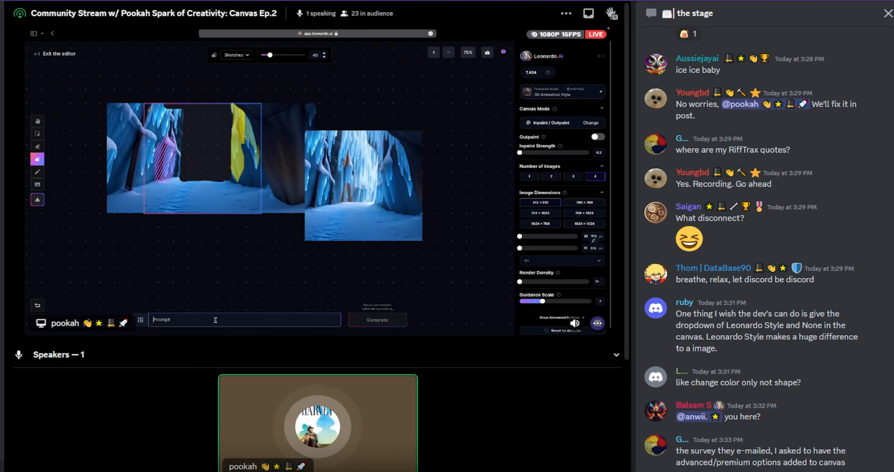
type("a")
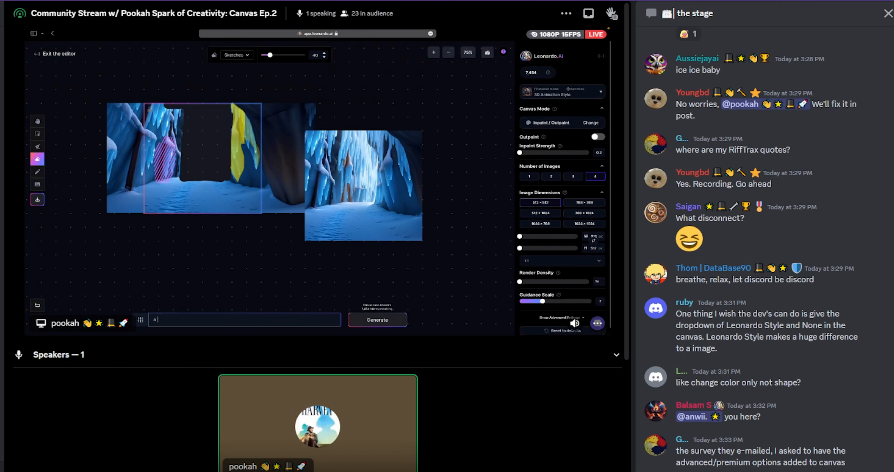
type(" ravine with walls of glowing ice, yellow luminescent icicles")
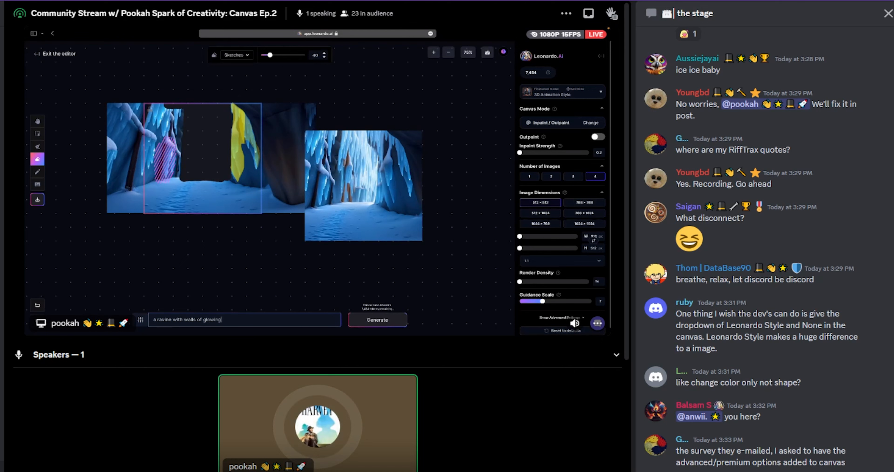
- Generate four inpaint variations of the ravine with yellow luminescent icicles and compare them
left_click(391, 320)
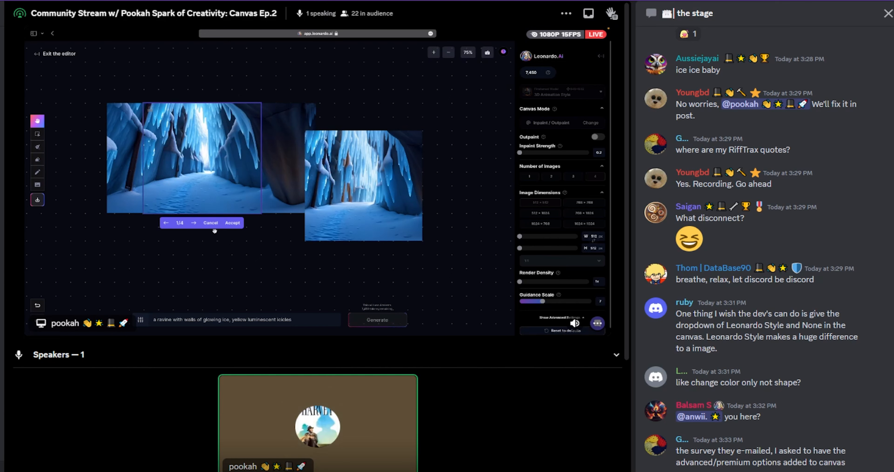
left_click(194, 223)
left_click(194, 223)
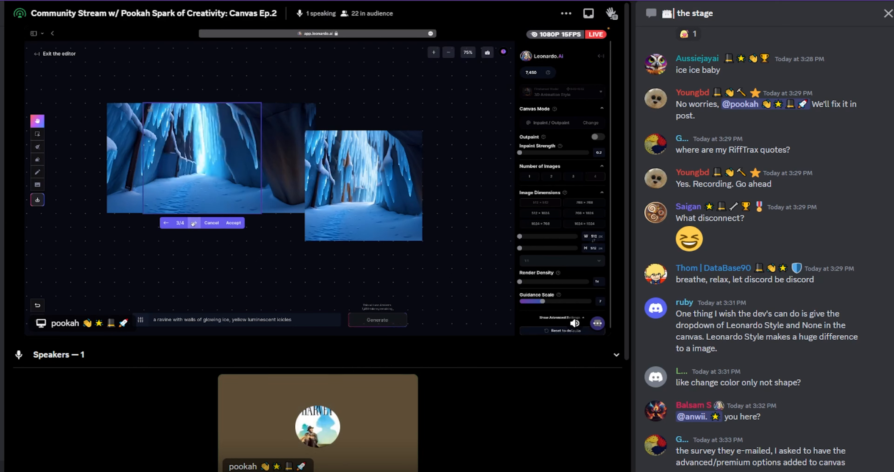
left_click(193, 222)
left_click(194, 222)
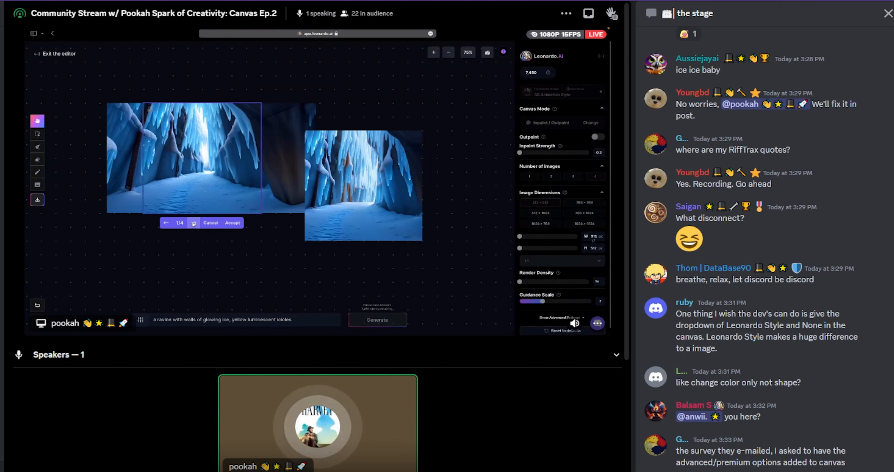
left_click(193, 222)
left_click(193, 222)
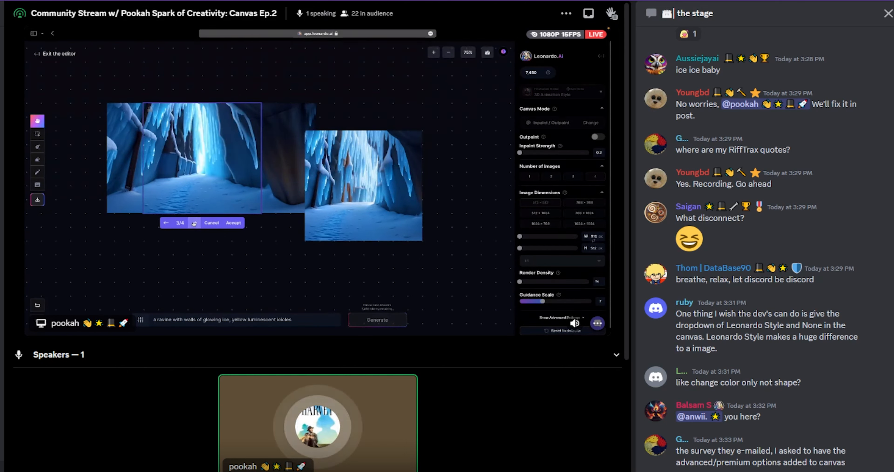
left_click(193, 223)
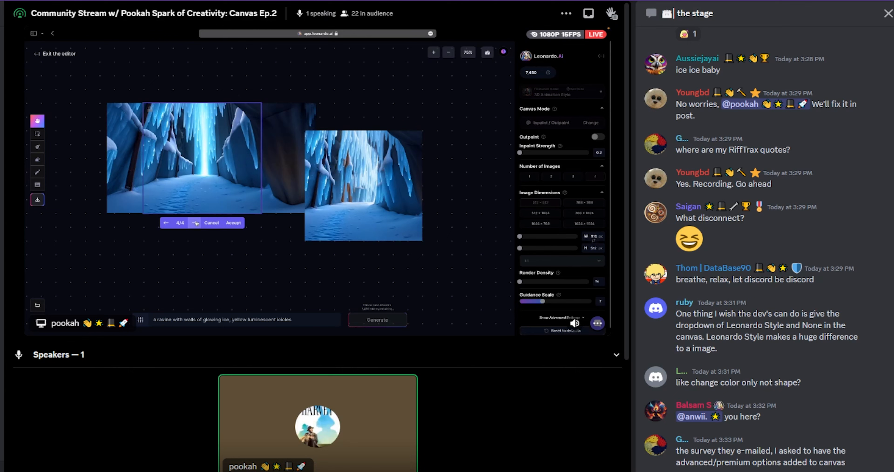
left_click(195, 223)
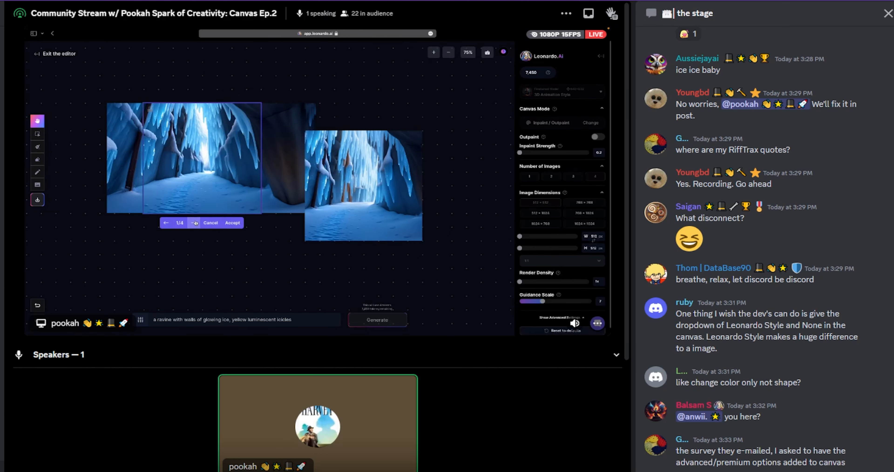
left_click(196, 223)
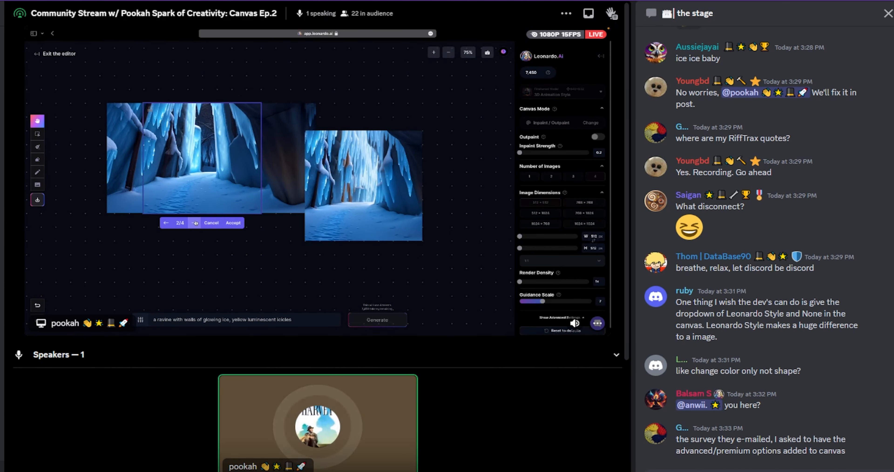
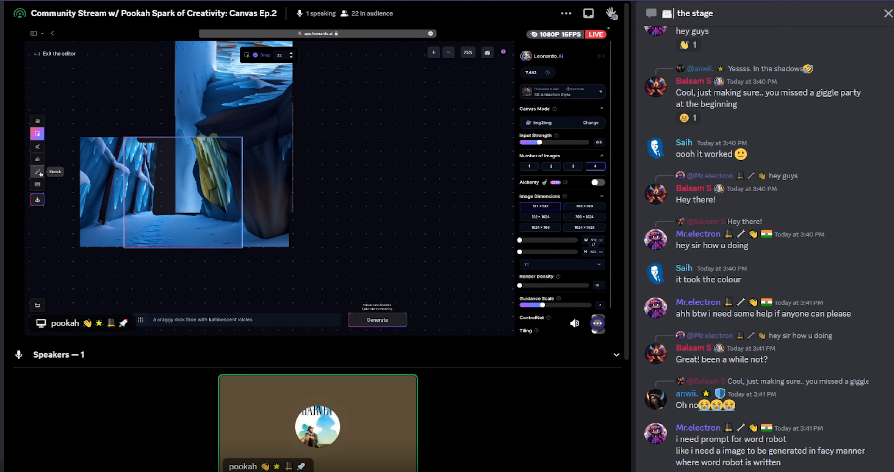
- Mask the edges around the yellow icicles with a brush size of 34
left_click(37, 146)
left_click(249, 56)
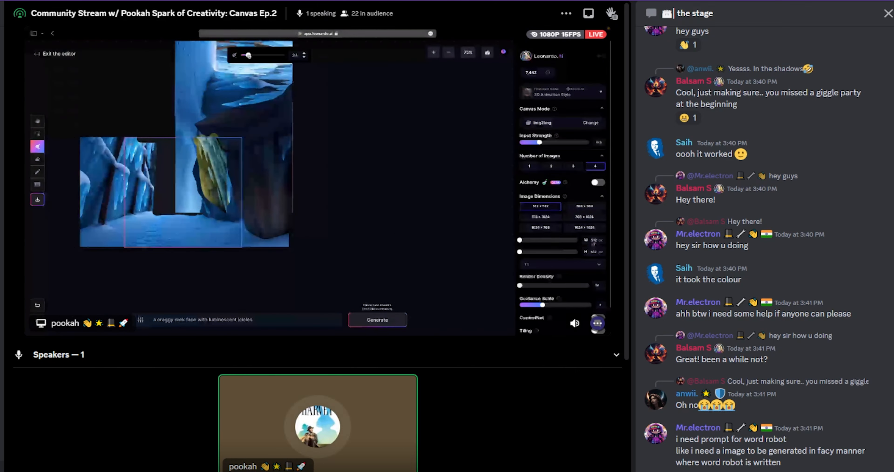
mouse_move(228, 139)
left_mouse_down()
mouse_move(226, 183)
mouse_move(204, 196)
mouse_move(218, 204)
mouse_move(201, 197)
mouse_move(190, 140)
left_mouse_up()
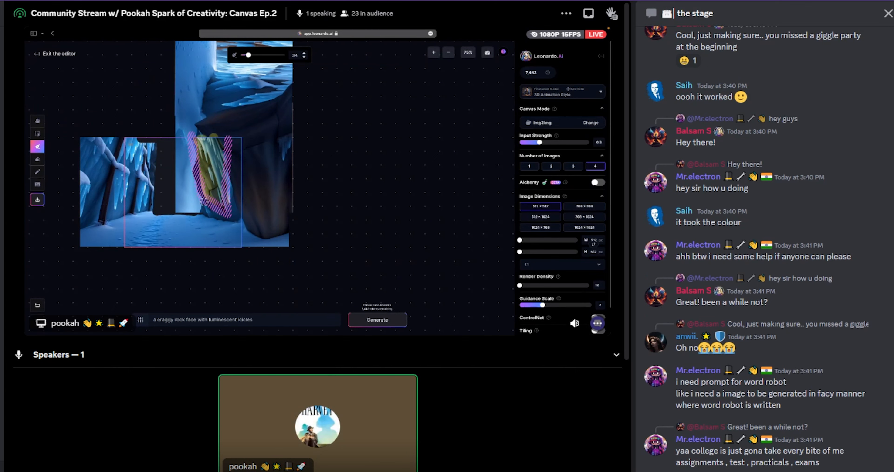
key("h")
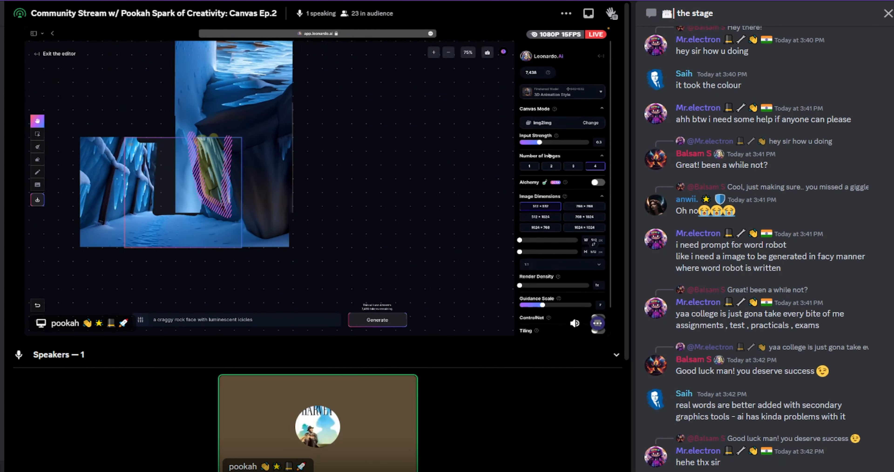
- Switch the canvas mode to Inpaint/Outpaint, generate the masked ice area and accept the fourth variation
mouse_move(559, 135)
left_click(590, 123)
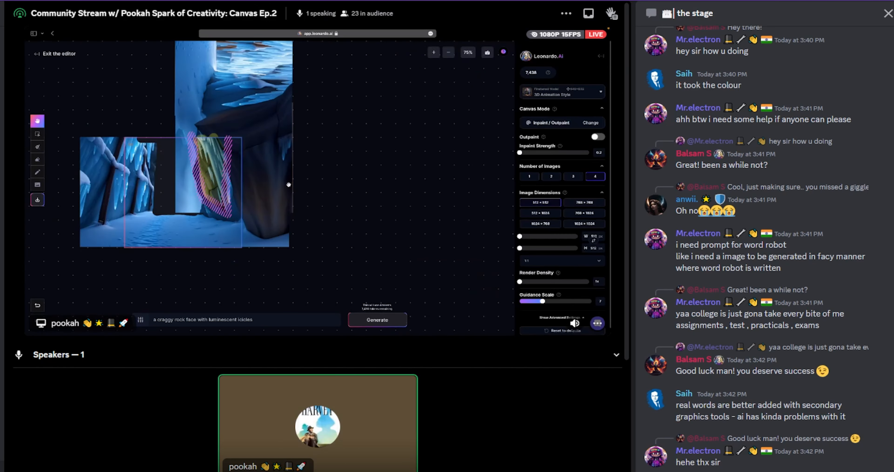
left_click(286, 179)
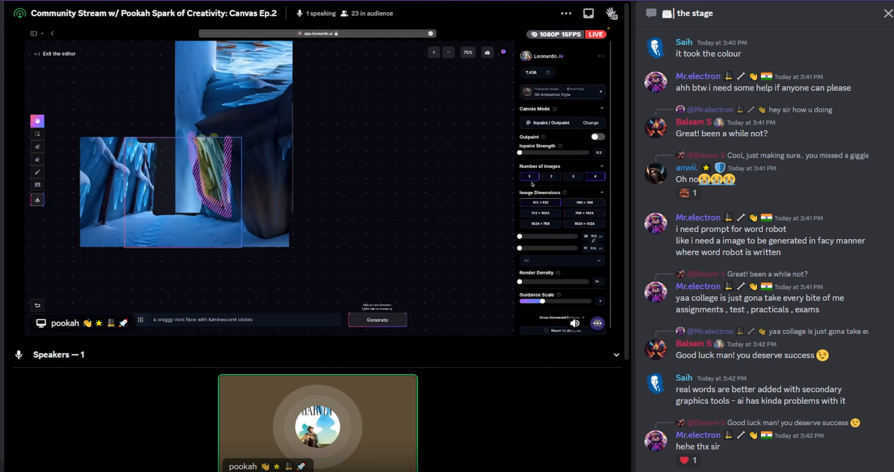
left_click(389, 320)
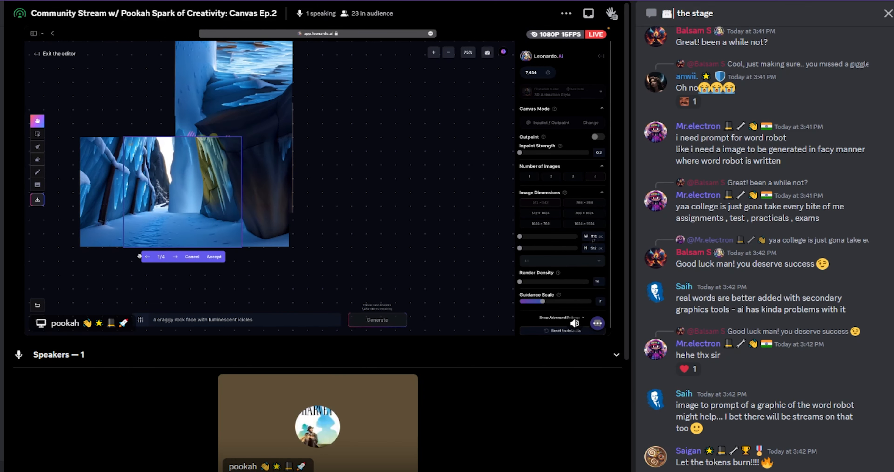
left_click(146, 257)
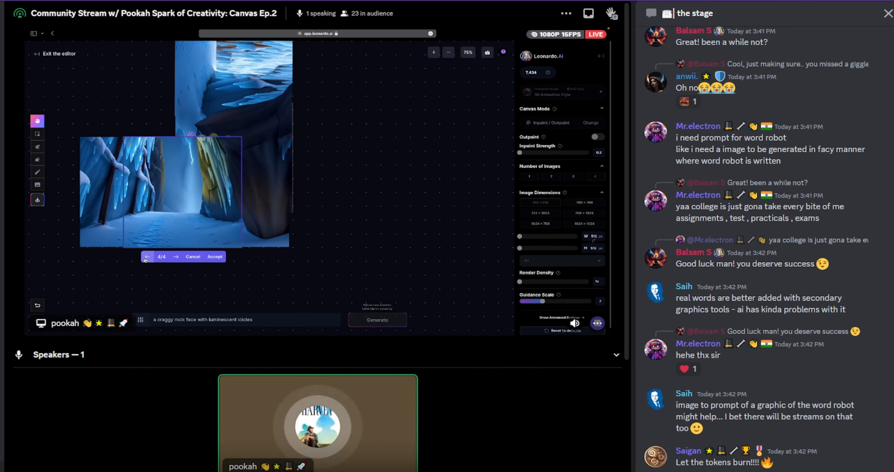
left_click(216, 256)
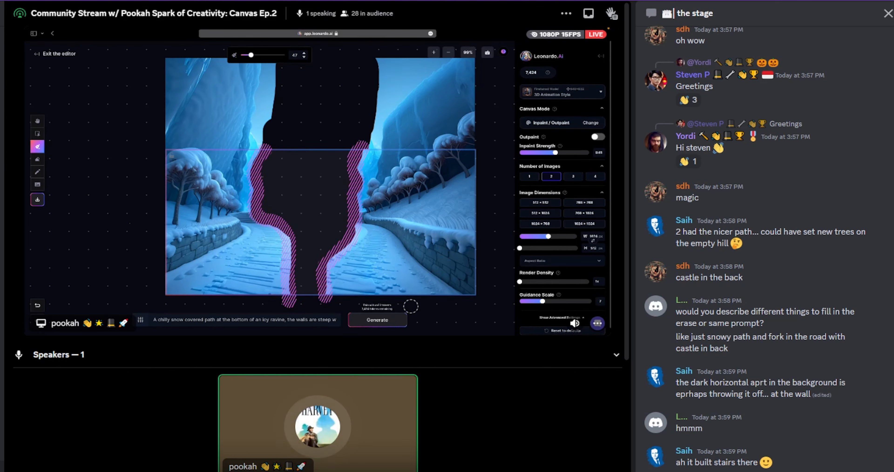
- Generate fills for the erased and masked middle of the snowy path and compare the two variations
left_click(381, 321)
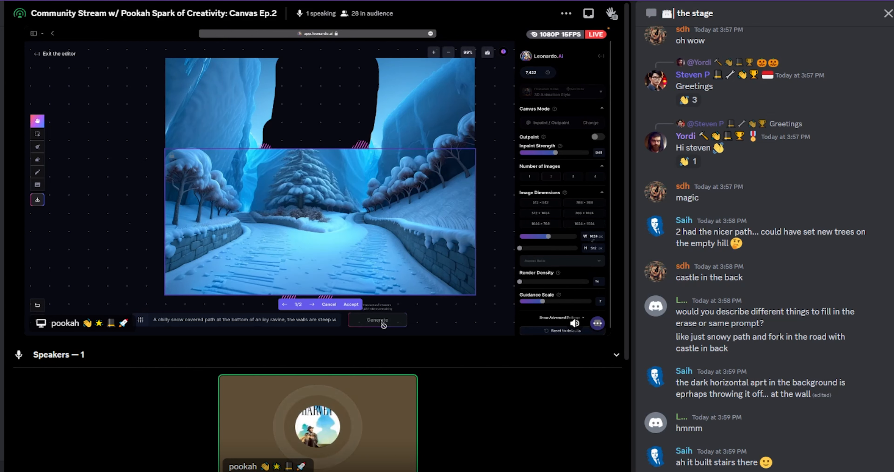
left_click(312, 304)
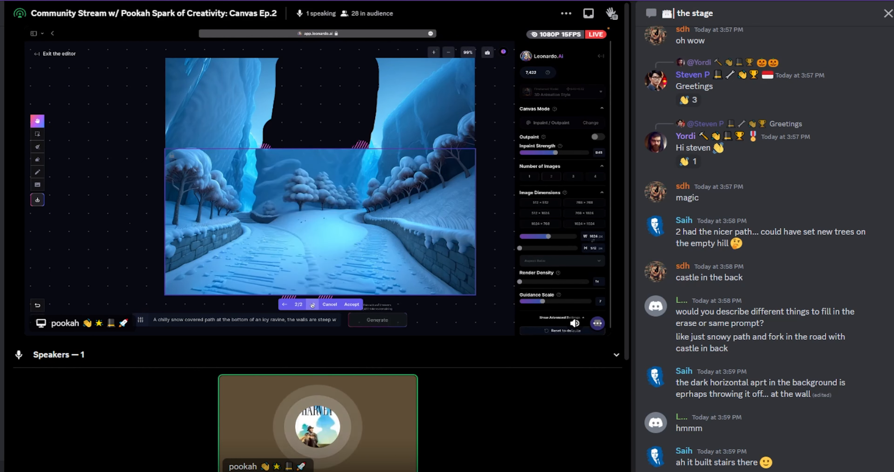
left_click(312, 304)
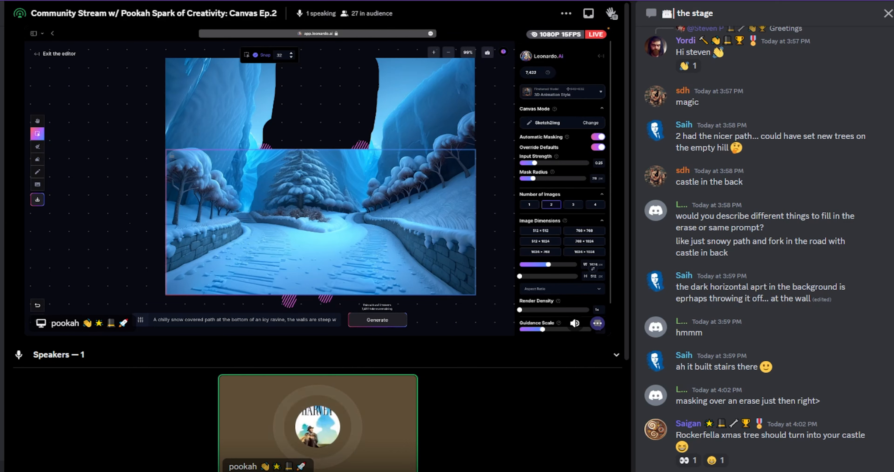
- Sketch four dark brown cones of different sizes on the snowy path with a brush size of 27
left_click(37, 172)
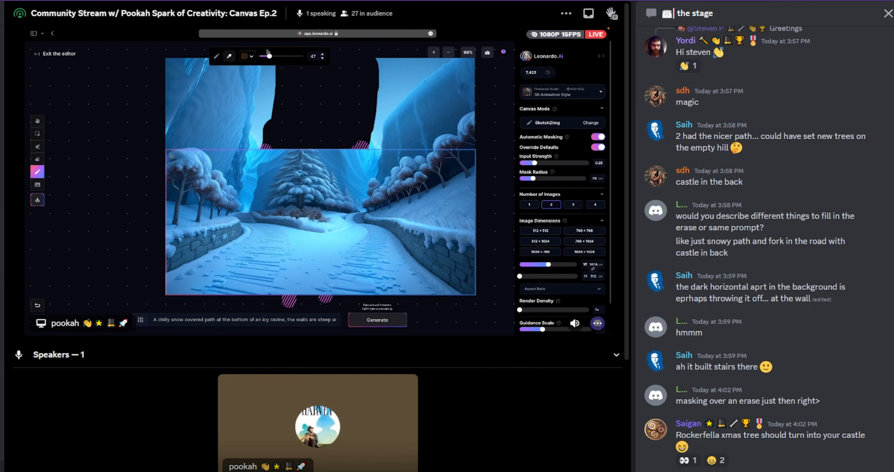
left_click_drag(270, 56, 265, 56)
mouse_move(239, 262)
left_mouse_down()
mouse_move(261, 201)
mouse_move(269, 261)
mouse_move(243, 265)
mouse_move(264, 225)
mouse_move(248, 259)
mouse_move(261, 260)
left_mouse_up()
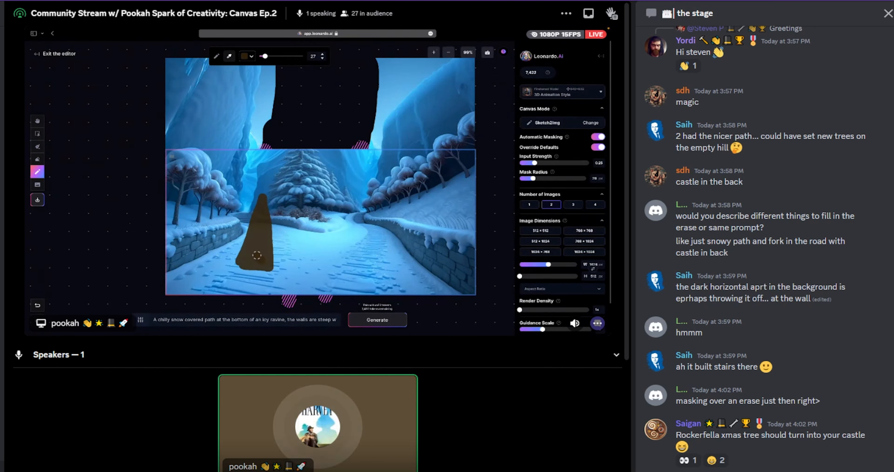
left_click(249, 56)
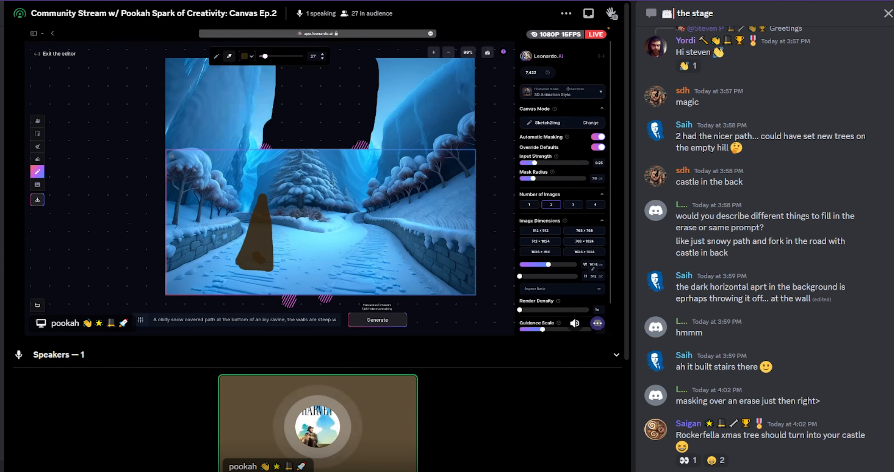
mouse_move(330, 248)
left_mouse_down()
mouse_move(340, 226)
mouse_move(345, 243)
mouse_move(331, 250)
mouse_move(337, 242)
left_mouse_up()
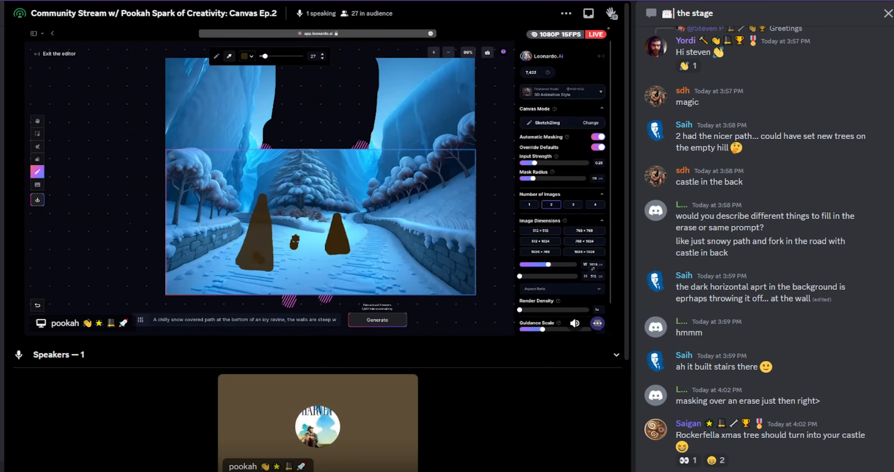
mouse_move(293, 246)
left_mouse_down()
mouse_move(305, 250)
mouse_move(295, 246)
left_mouse_up()
mouse_move(368, 280)
left_mouse_down()
mouse_move(375, 231)
mouse_move(384, 281)
mouse_move(373, 256)
mouse_move(377, 273)
left_mouse_up()
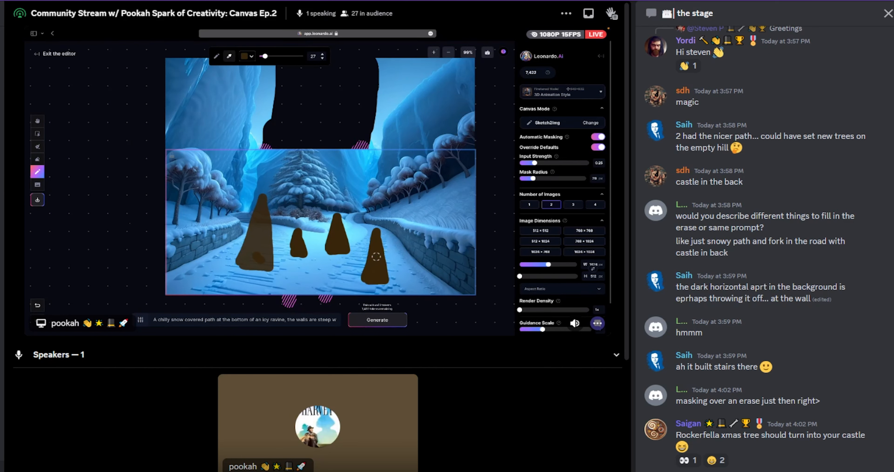
- Replace the prompt with "stalagmites"
left_click(306, 317)
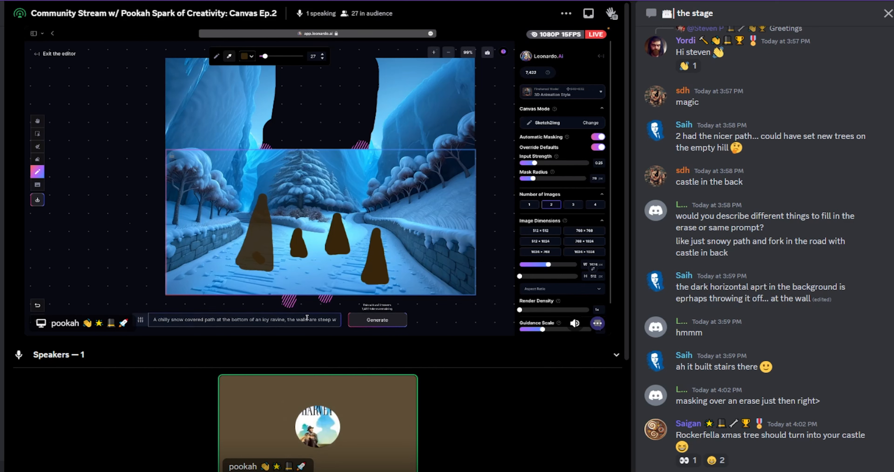
key("ctrl+a")
key("BackSpace")
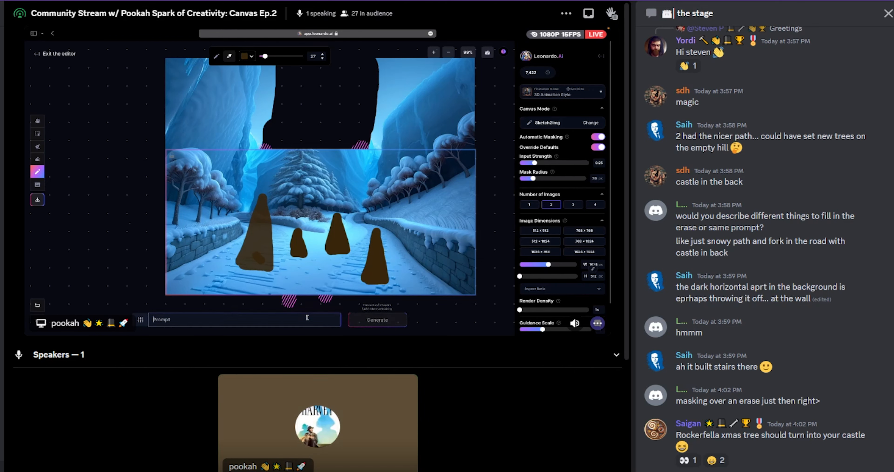
type("stalac")
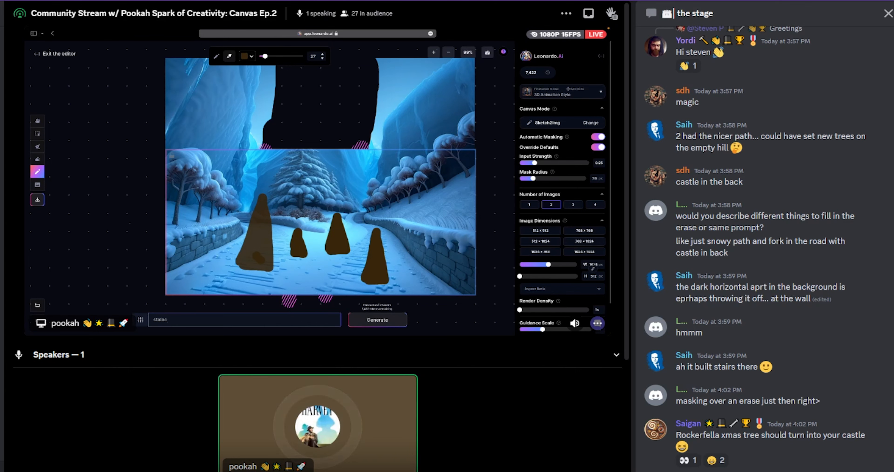
key("BackSpace")
type("gmi")
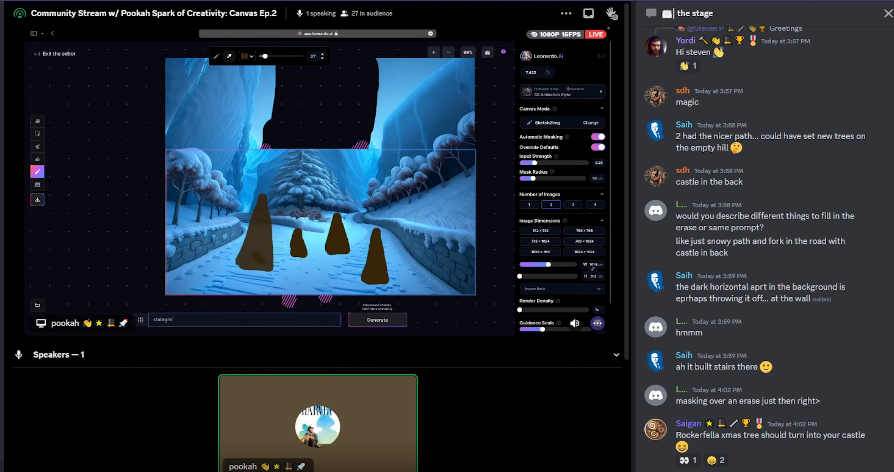
type("tes")
- Generate stalagmites from the sketched cones, compare the two variations and accept the first one
left_click(377, 320)
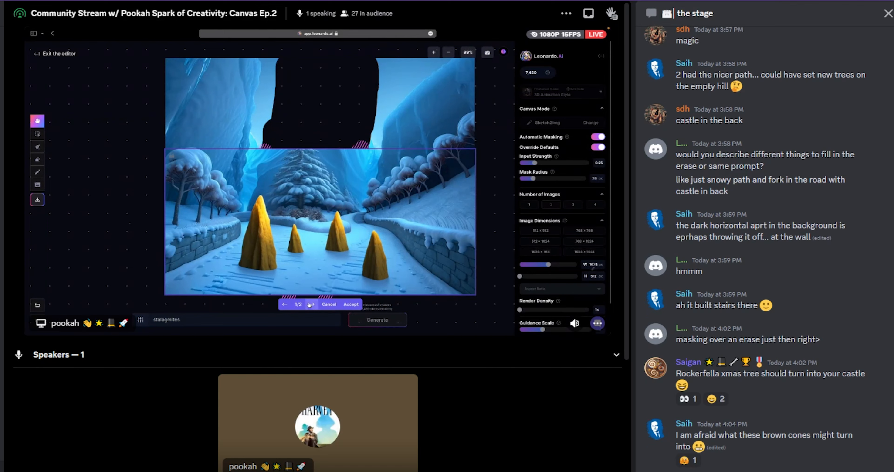
left_click(311, 304)
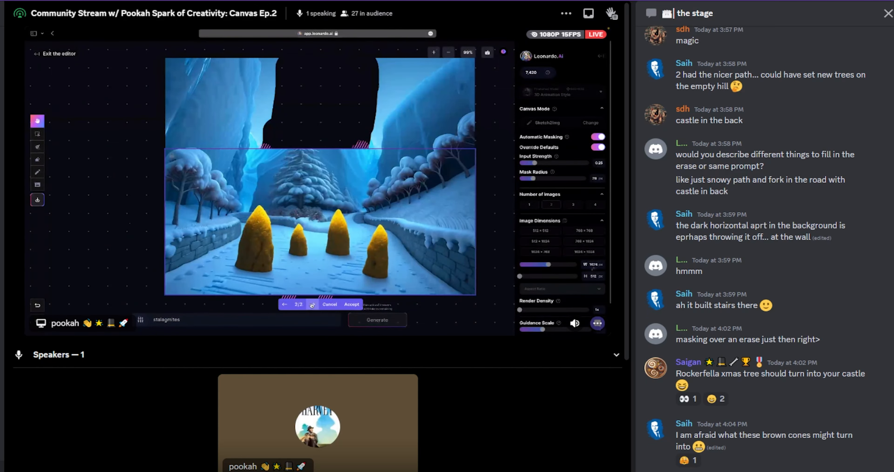
left_click(312, 305)
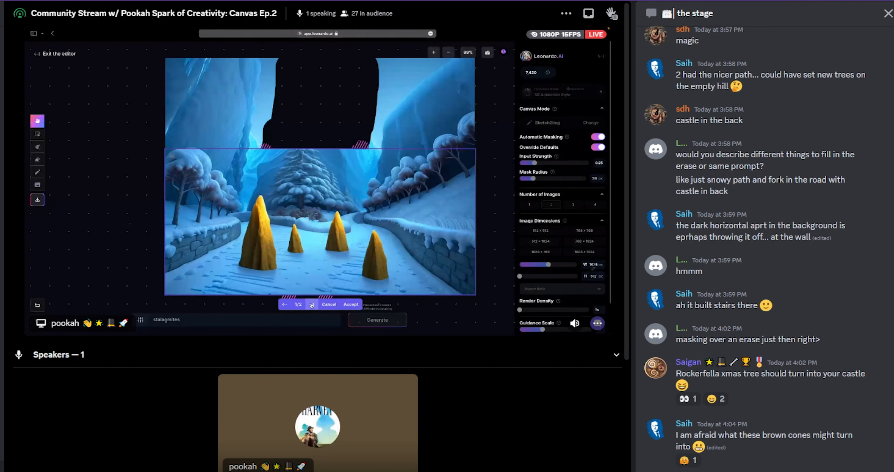
left_click(357, 304)
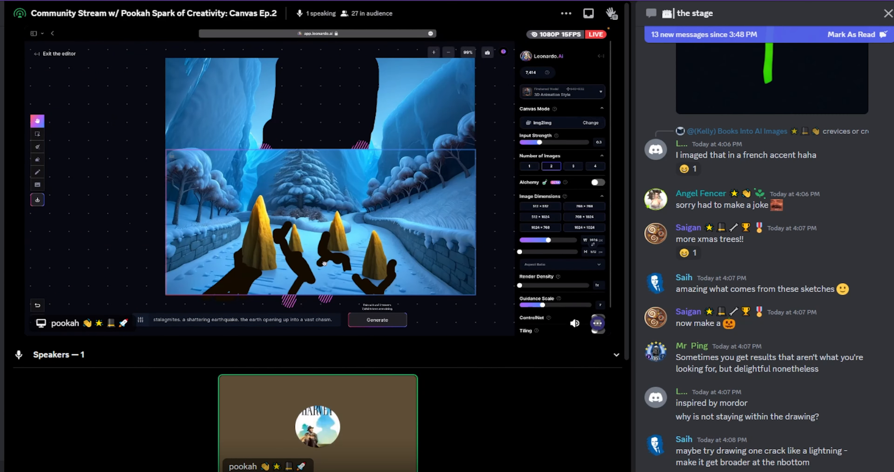
- Set the Img2Img input strength to 0.53 and generate the cracked-earth scene from the dark crack sketches
left_click(568, 143)
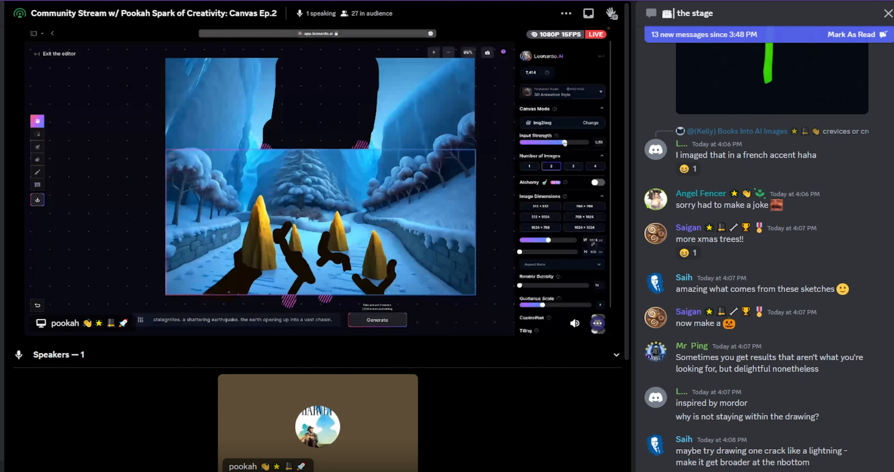
left_click_drag(565, 142, 562, 143)
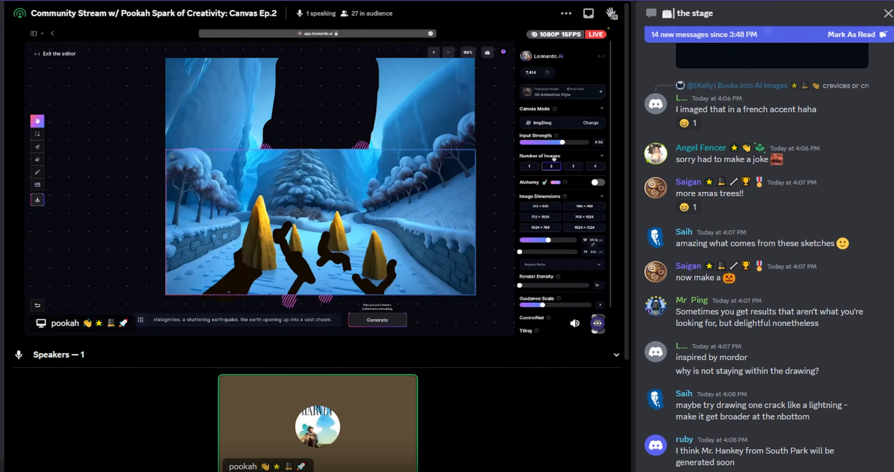
left_click(391, 326)
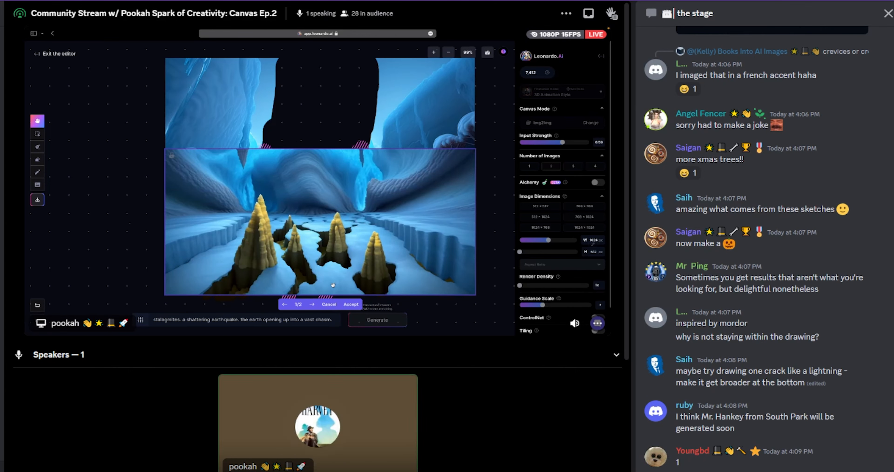
- Accept the first cracked-earth variation and delete the two leftover mask strokes beneath the image
left_click(345, 306)
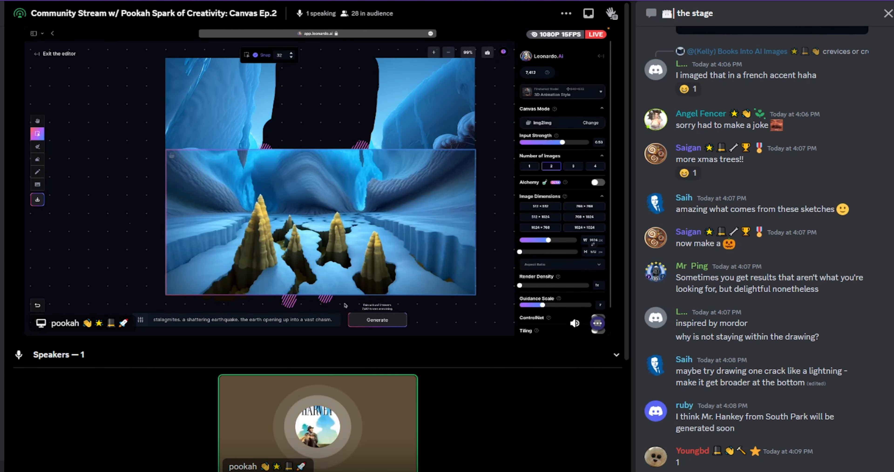
scroll(368, 206, "down", 2)
left_click_drag(368, 206, 242, 169)
left_click(326, 272)
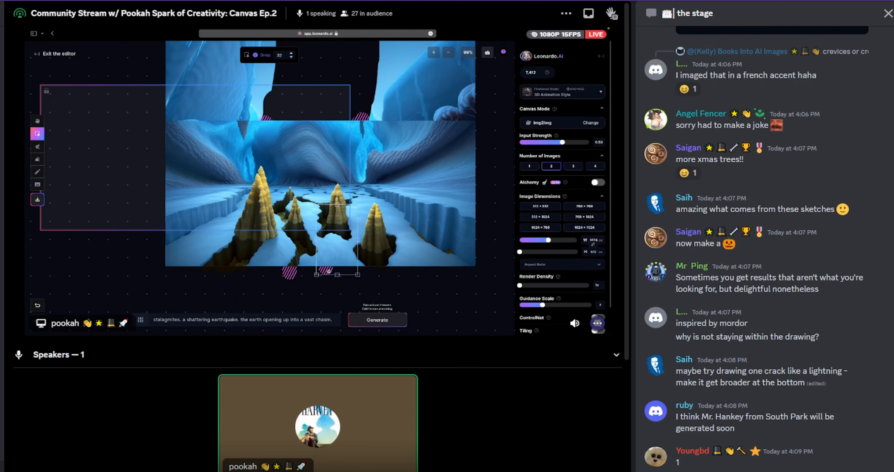
left_click_drag(325, 272, 333, 299)
key("Delete")
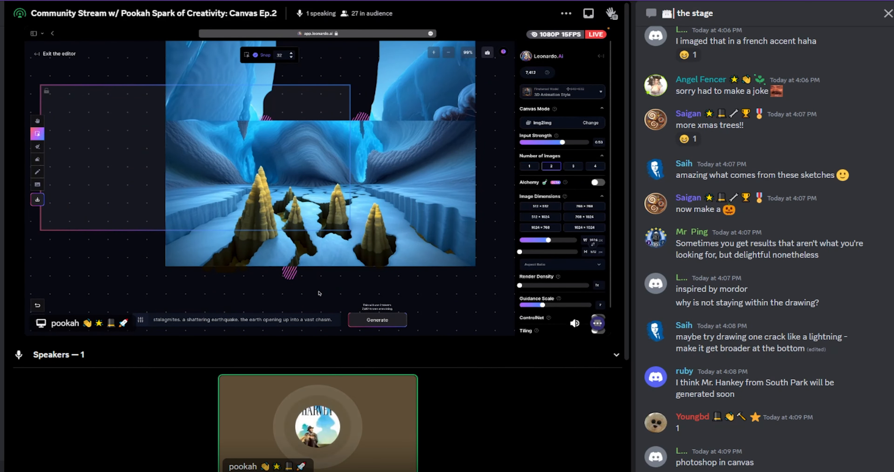
left_click(289, 277)
key("Delete")
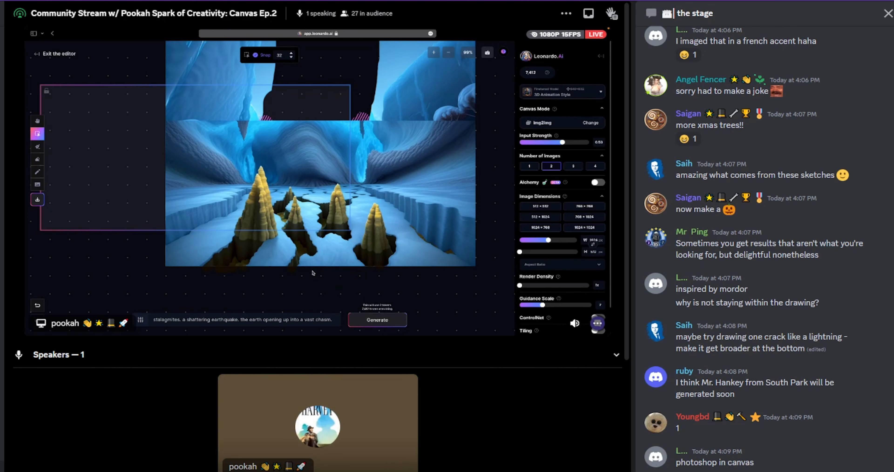
- Move the cracked-earth image into empty canvas below the scene and erase its side walls, keeping the stalagmite path
left_click_drag(344, 173, 346, 255)
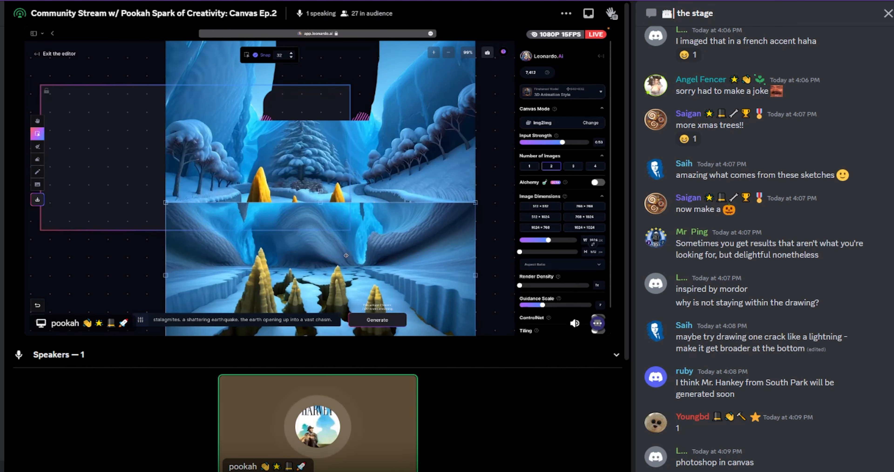
scroll(346, 256, "down", 5)
left_click_drag(345, 158, 346, 266)
scroll(345, 266, "up", 1)
left_click(38, 158)
mouse_move(225, 144)
left_mouse_down()
mouse_move(158, 237)
mouse_move(201, 146)
mouse_move(156, 213)
mouse_move(173, 143)
left_mouse_up()
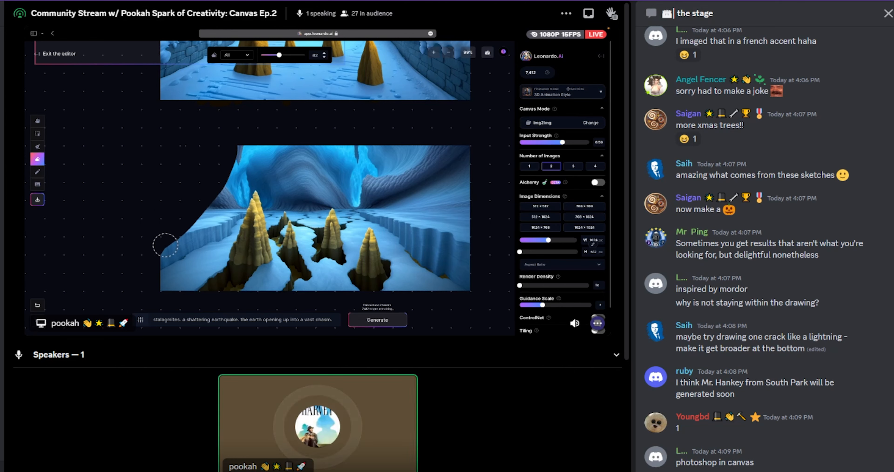
mouse_move(164, 253)
left_mouse_down()
mouse_move(191, 233)
mouse_move(240, 164)
mouse_move(235, 177)
left_mouse_up()
mouse_move(467, 272)
left_mouse_down()
mouse_move(363, 194)
mouse_move(438, 216)
mouse_move(400, 231)
left_mouse_up()
left_click_drag(205, 232, 226, 204)
- Place the trimmed stalagmite image over the snowy path scene as a trial fit
left_click(37, 134)
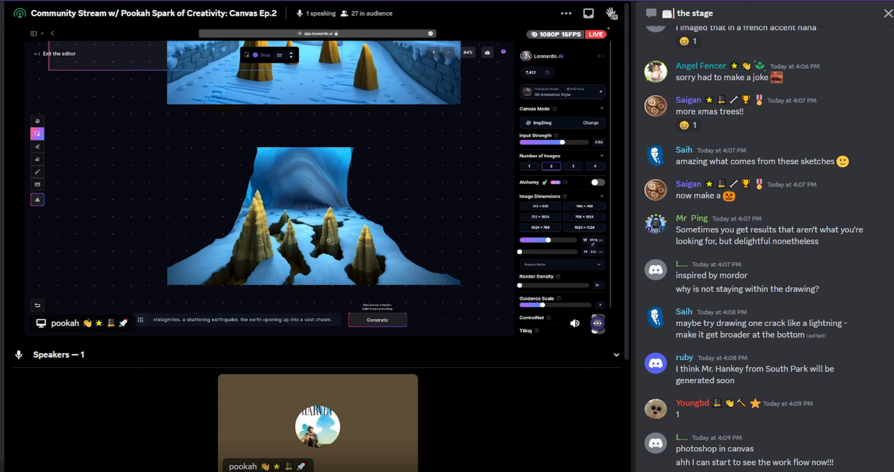
left_click_drag(326, 216, 325, 125)
scroll(319, 218, "up", 3)
left_click_drag(320, 218, 320, 130)
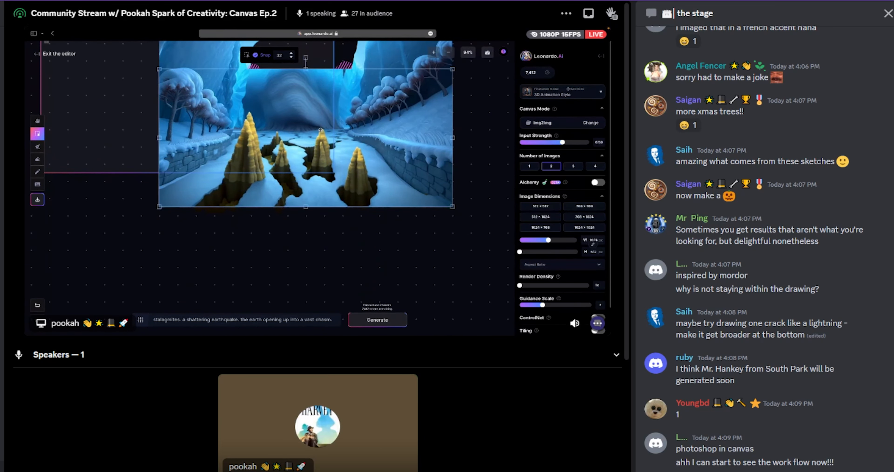
- Align the generation frame with the layered scene and switch the canvas mode to Inpaint / Outpaint
scroll(333, 158, "up", 2)
scroll(333, 159, "right", 1)
left_click_drag(104, 133, 223, 168)
left_click(590, 123)
left_click(551, 139)
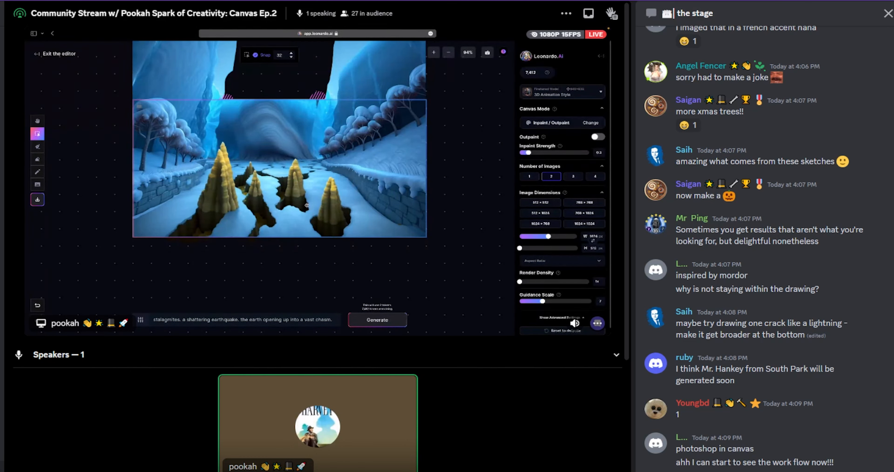
- Move the trimmed stalagmite image back to empty canvas and paint inpaint masks along both of its cut edges
left_click_drag(307, 205, 168, 153)
scroll(243, 156, "down", 3)
left_click_drag(257, 90, 266, 254)
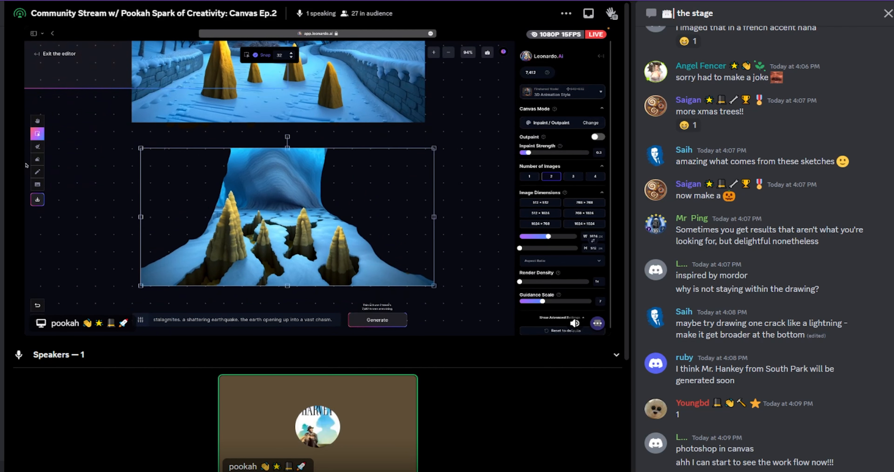
left_click(38, 146)
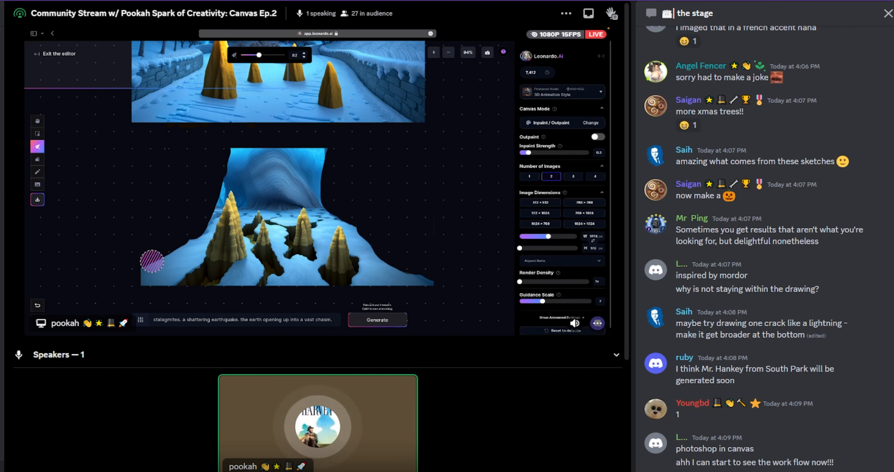
mouse_move(153, 260)
left_mouse_down()
mouse_move(198, 225)
mouse_move(223, 157)
mouse_move(170, 251)
mouse_move(135, 265)
left_mouse_up()
mouse_move(339, 144)
left_mouse_down()
mouse_move(335, 193)
mouse_move(326, 162)
mouse_move(323, 187)
mouse_move(335, 213)
mouse_move(375, 251)
mouse_move(438, 282)
left_mouse_up()
- Set the eraser to affect only the Mask
left_click(37, 159)
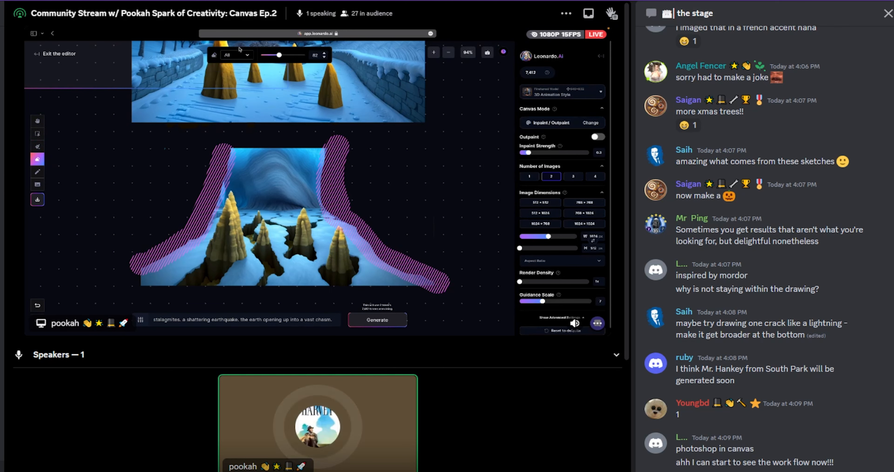
left_click(231, 54)
left_click(229, 73)
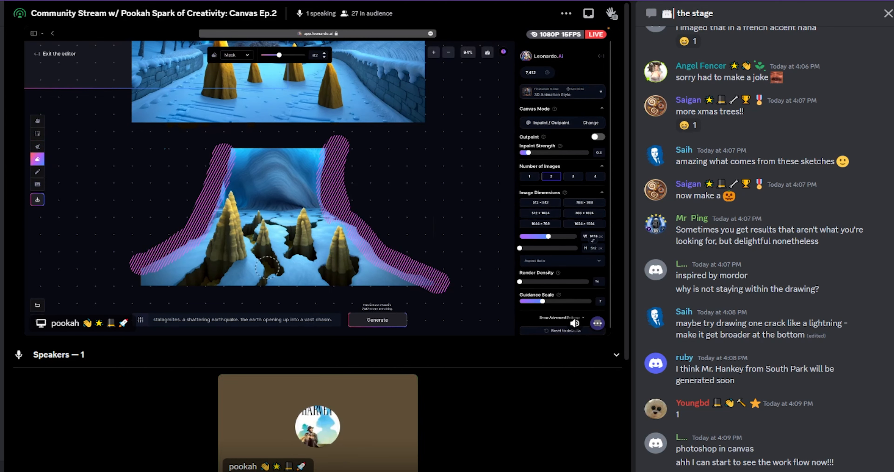
left_click(37, 134)
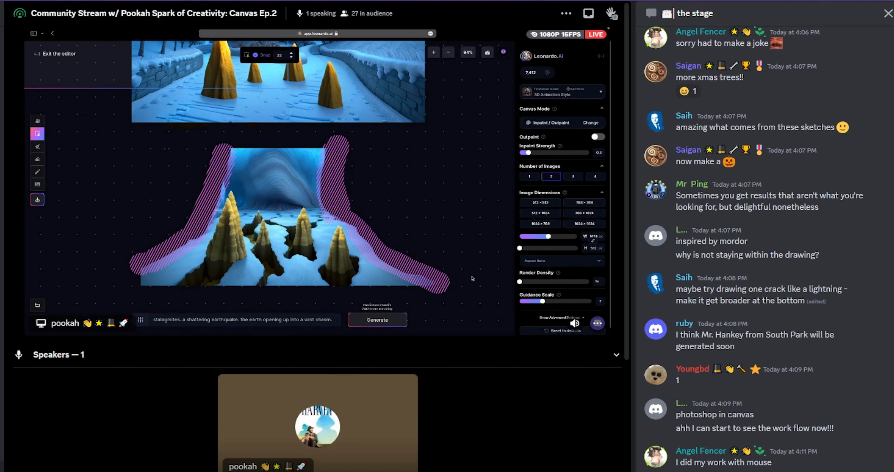
- Select the trimmed stalagmite image together with its edge masks and move them up over the snowy path scene
left_click_drag(476, 273, 142, 221)
scroll(143, 223, "up", 2)
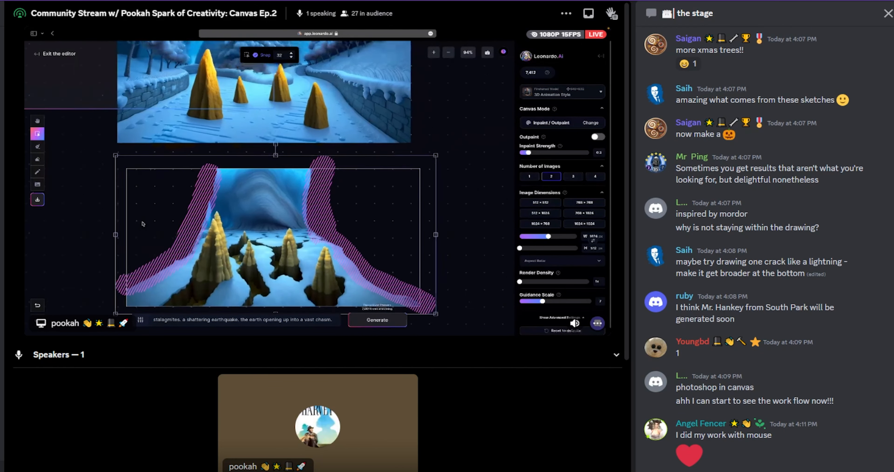
left_click_drag(224, 243, 208, 80)
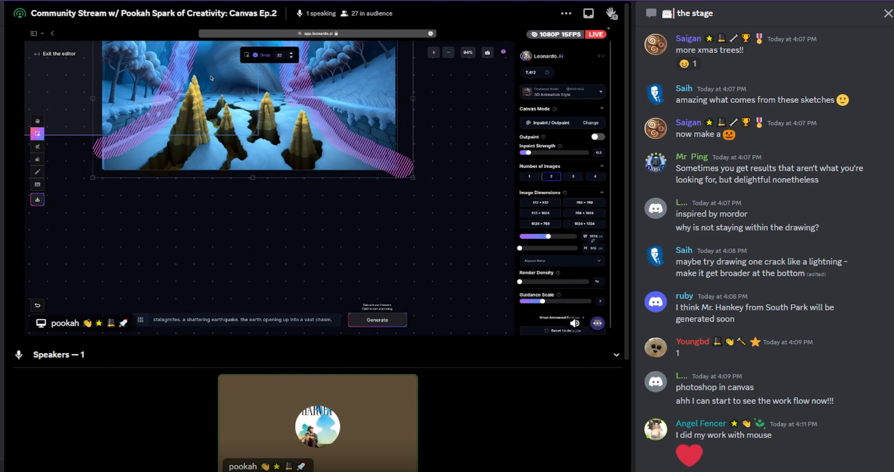
scroll(208, 80, "up", 2)
left_click_drag(329, 192, 330, 265)
left_click(451, 257)
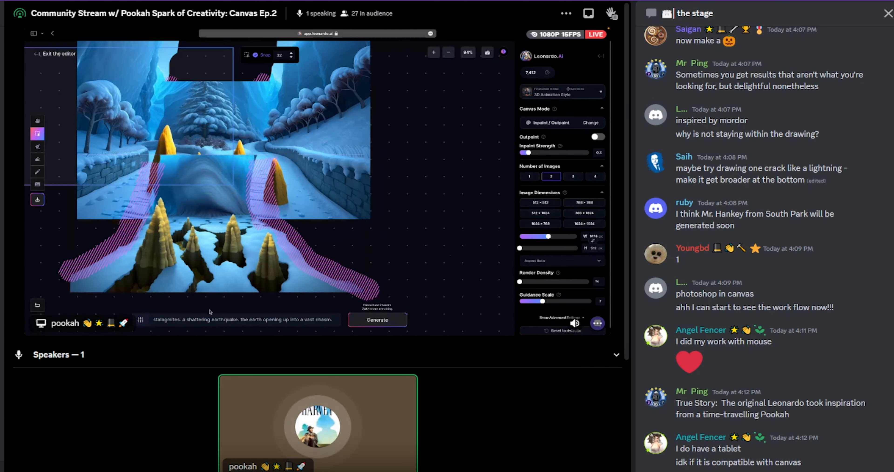
- Align the trimmed stalagmite image with the snowy path scene and move the masks back onto its cut edges
left_click(207, 287)
left_click_drag(207, 287, 212, 217)
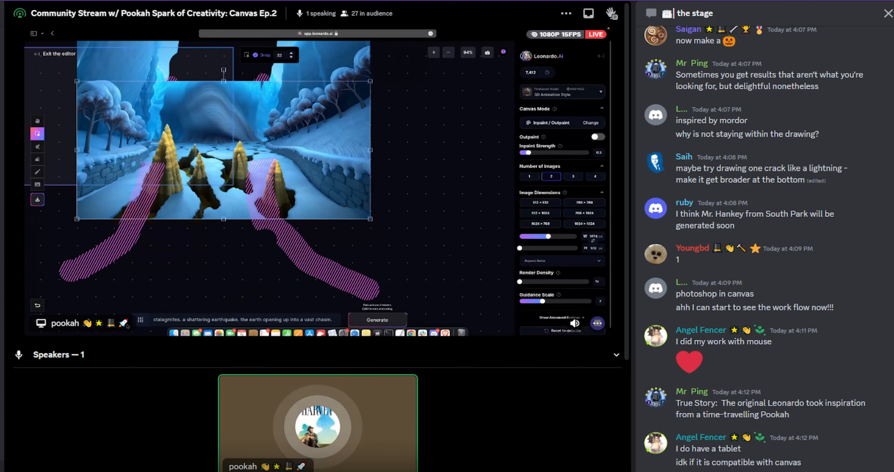
scroll(162, 247, "up", 2)
left_click_drag(89, 276, 106, 199)
left_click_drag(62, 288, 70, 213)
left_click_drag(284, 262, 290, 185)
- Fit the generation frame to the masked composite, generate the inpainted blend and accept the first variation
left_click(38, 147)
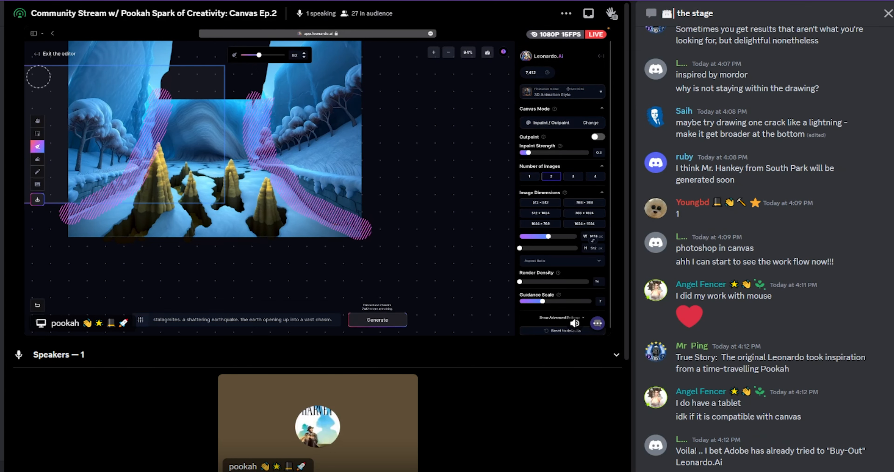
left_click(37, 134)
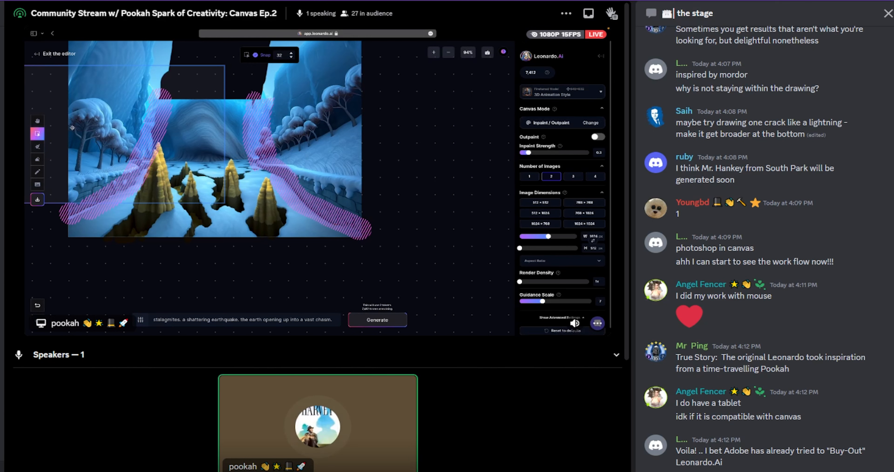
left_click_drag(60, 123, 197, 160)
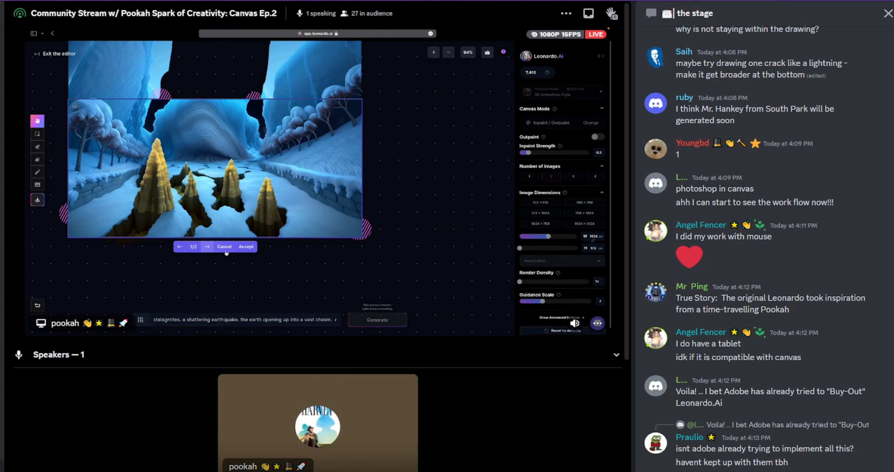
left_click(249, 248)
- Move the older ice wall and snowy path images away from the blended stalagmite scene into empty canvas
scroll(321, 207, "up", 3)
scroll(321, 208, "right", 2)
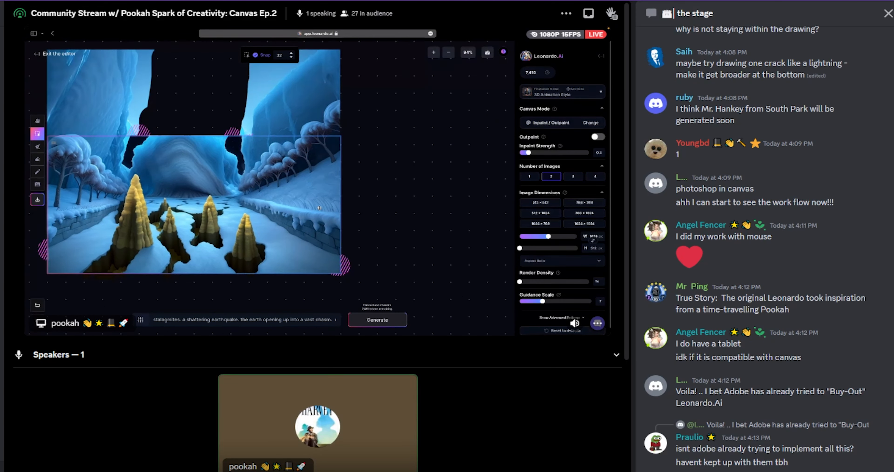
left_click(266, 136)
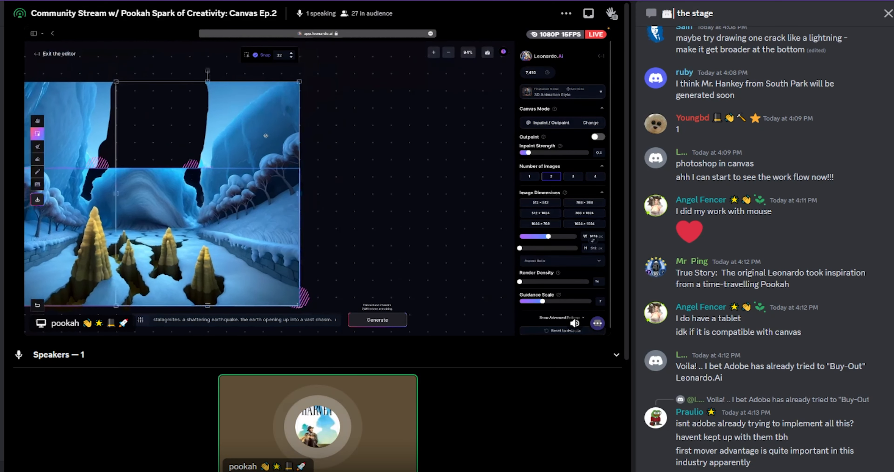
left_click_drag(266, 135, 521, 119)
left_click_drag(136, 135, 481, 111)
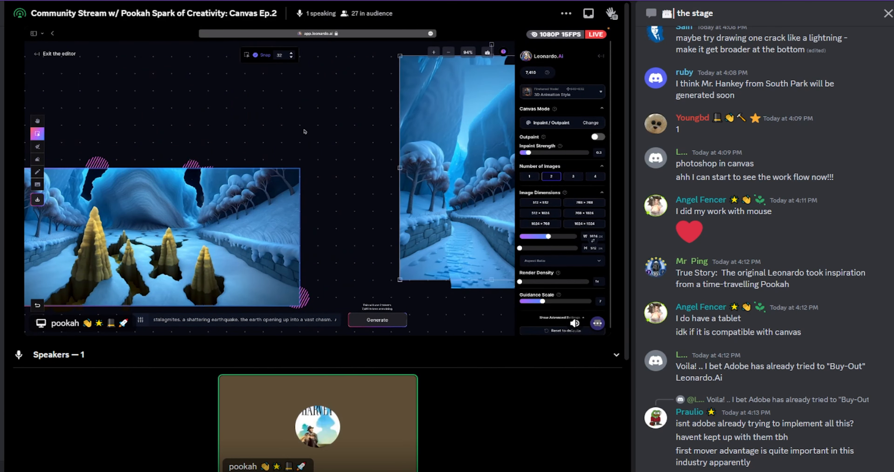
scroll(305, 132, "left", 1)
scroll(305, 132, "right", 1)
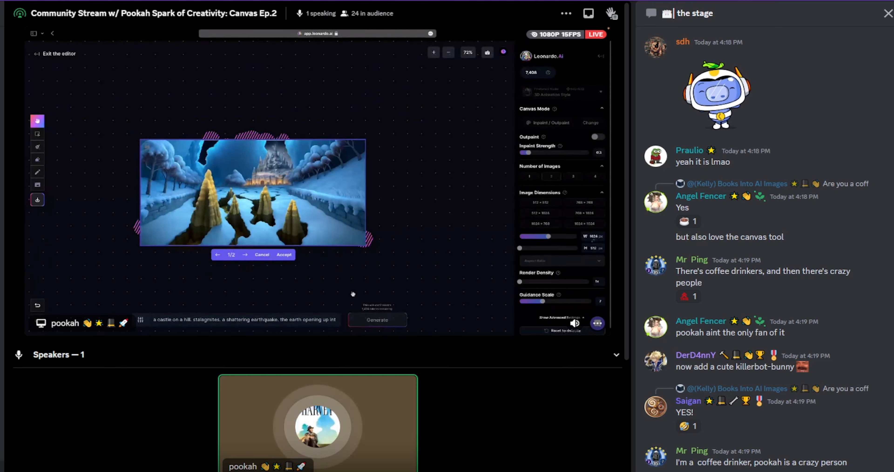
- Show the second variation of the castle on a hill
left_click(245, 256)
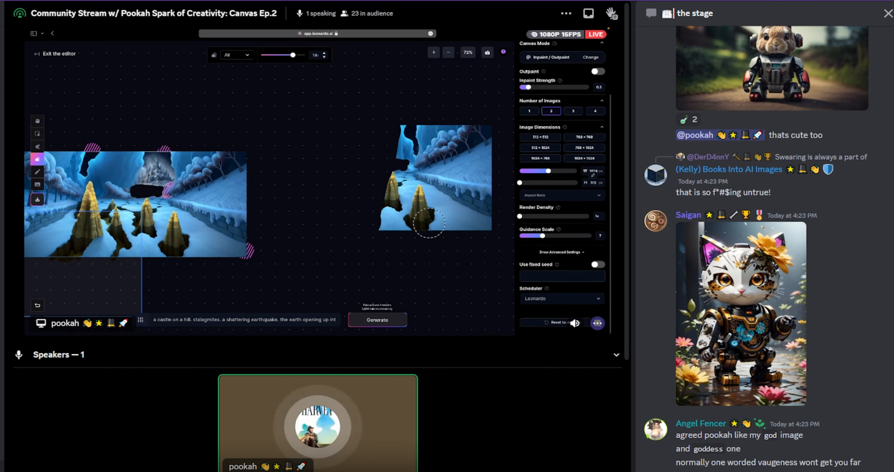
- Erase the spare scene copy down to a small snow patch and position the patch beneath the castle
mouse_move(406, 201)
left_mouse_down()
mouse_move(377, 195)
mouse_move(385, 173)
mouse_move(421, 183)
mouse_move(451, 233)
mouse_move(482, 232)
mouse_move(472, 175)
mouse_move(471, 216)
mouse_move(409, 135)
mouse_move(448, 139)
mouse_move(464, 163)
mouse_move(458, 126)
mouse_move(479, 128)
mouse_move(481, 188)
left_mouse_up()
left_click(37, 133)
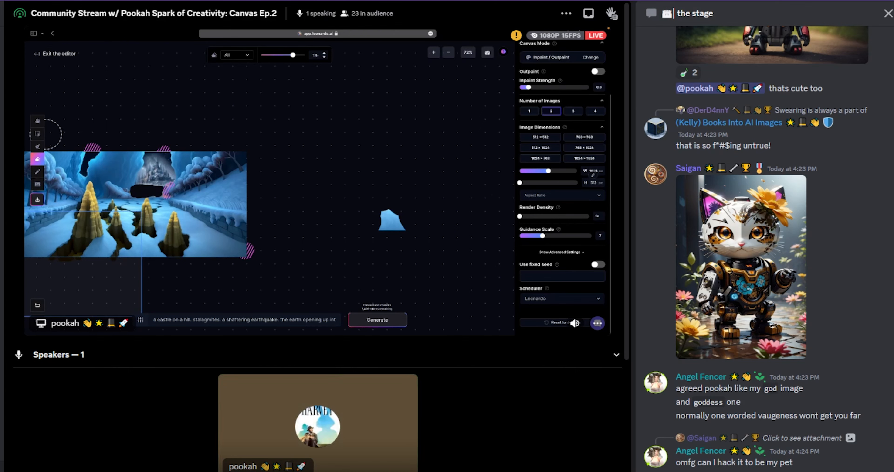
left_click_drag(396, 224, 149, 192)
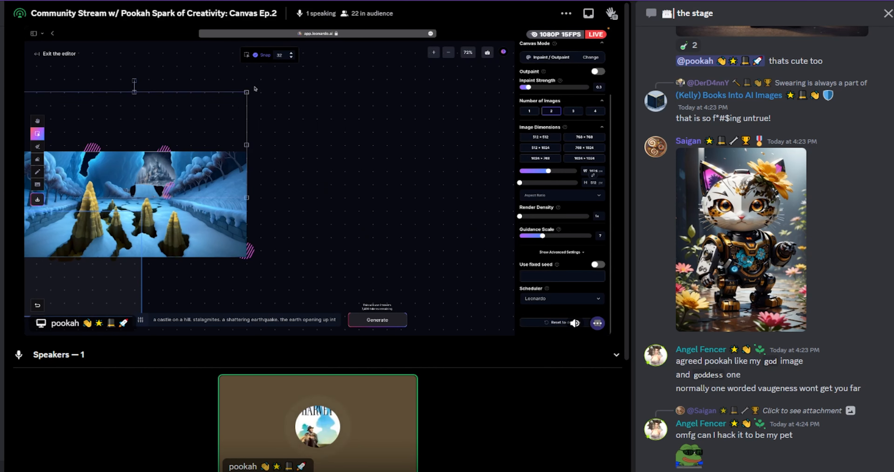
left_click_drag(141, 129, 148, 129)
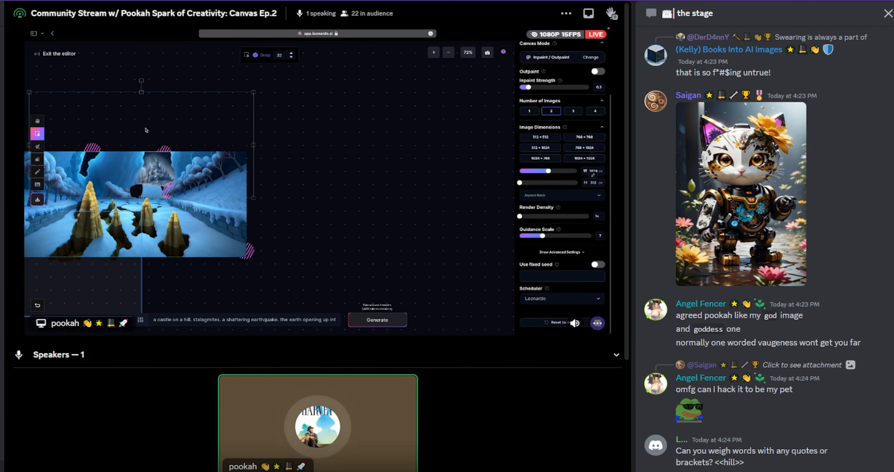
left_click_drag(146, 129, 141, 130)
scroll(271, 179, "left", 1)
scroll(270, 179, "down", 1)
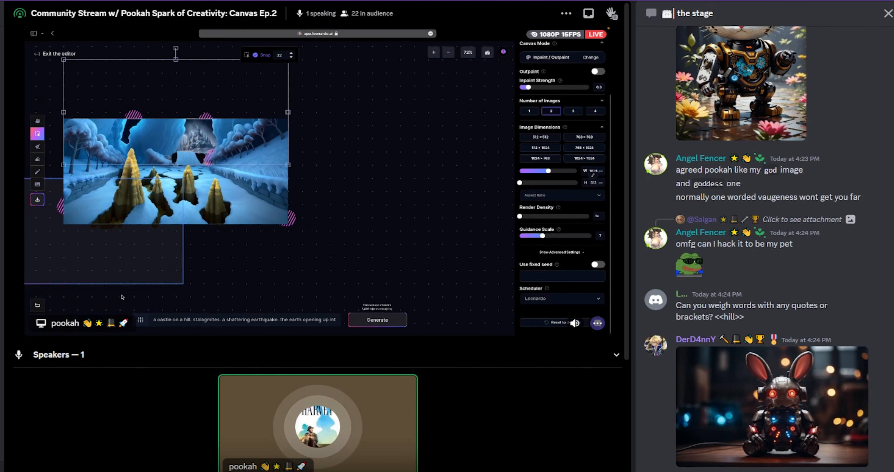
- Align the generation frame with the patched castle scene and activate the mask brush
left_click(119, 273)
left_click_drag(118, 273, 224, 212)
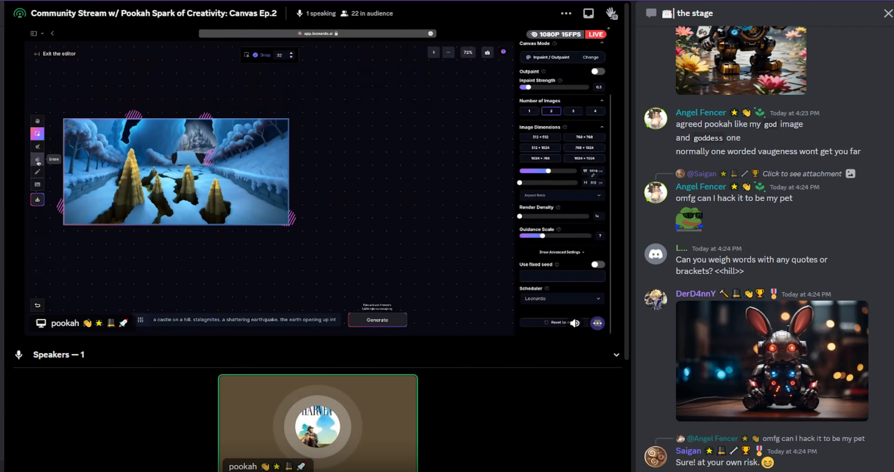
left_click(38, 146)
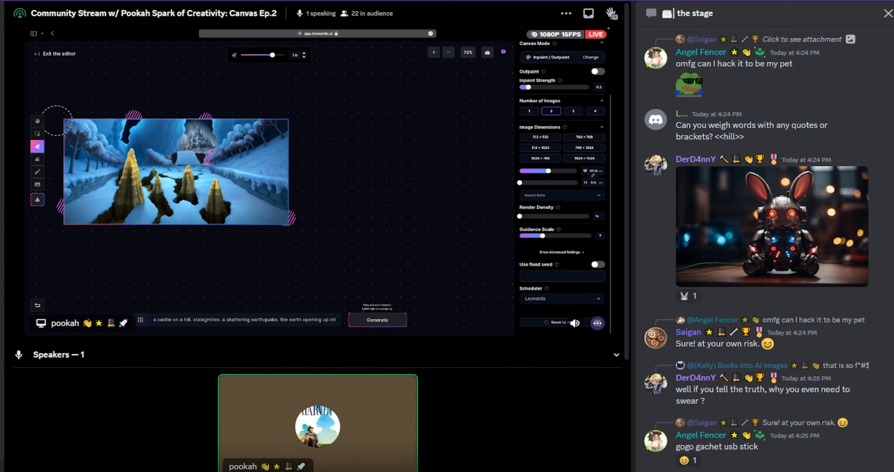
- Reply to the Discord stage chat question about weighting prompt words, and start a message mentioning the stream's presenter
left_click(860, 108)
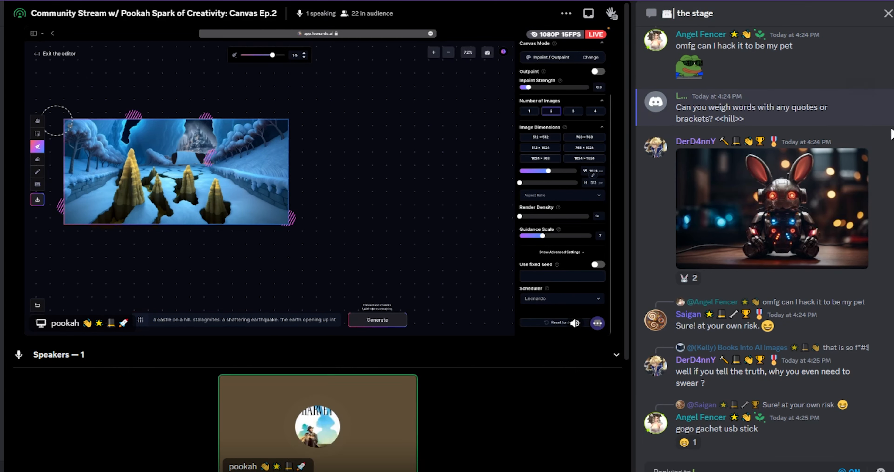
key("Return")
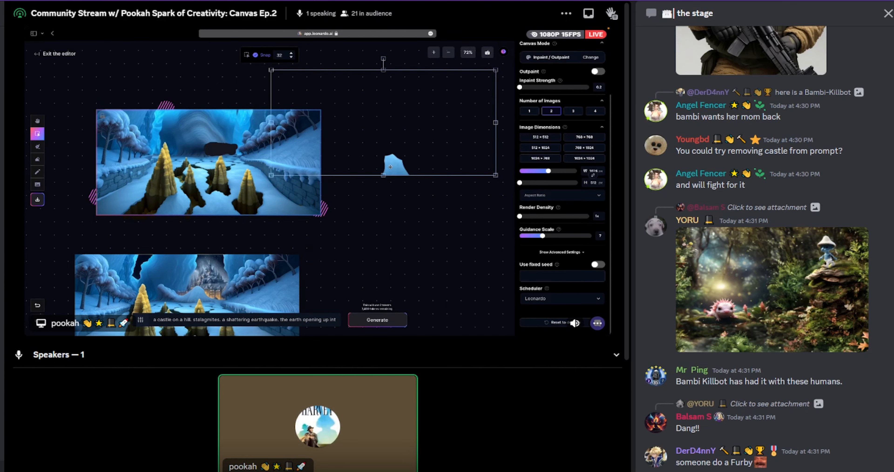
type("@poo")
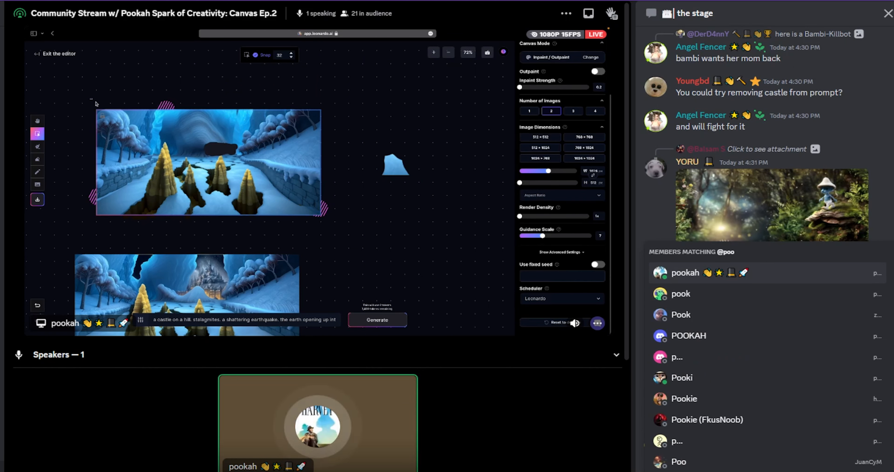
key("Tab")
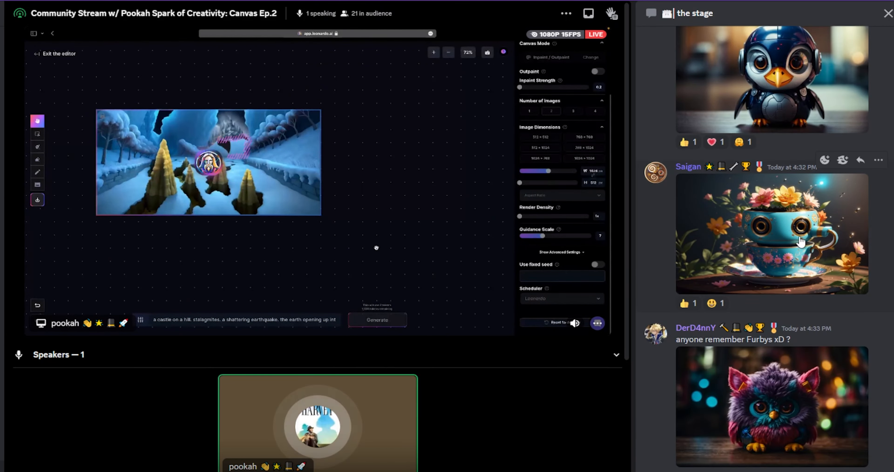
- View the flower teacup robot and robot penguin images from the chat at full size, closing each one
left_click(750, 238)
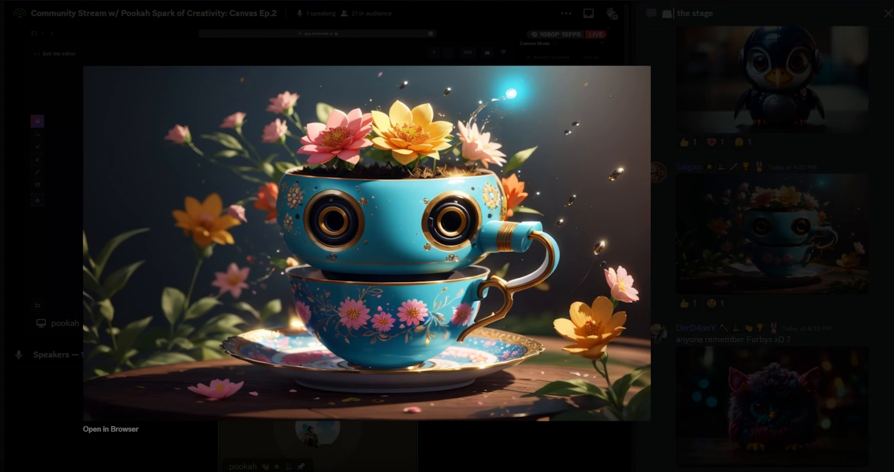
left_click(544, 463)
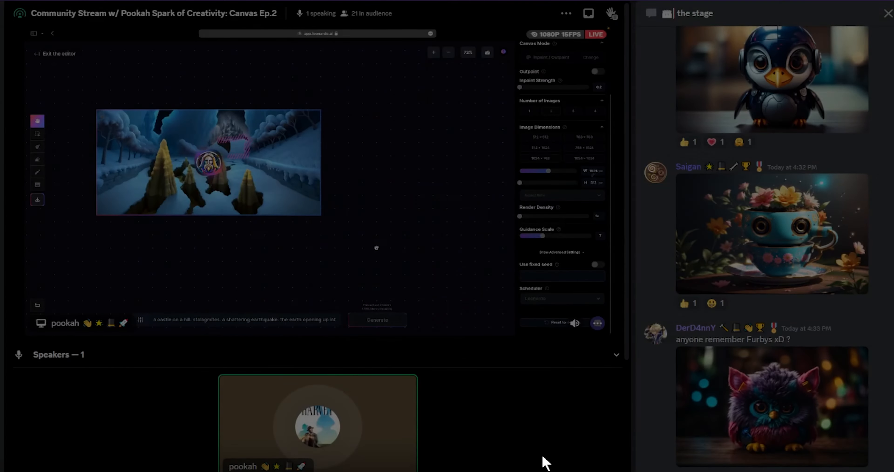
left_click(782, 422)
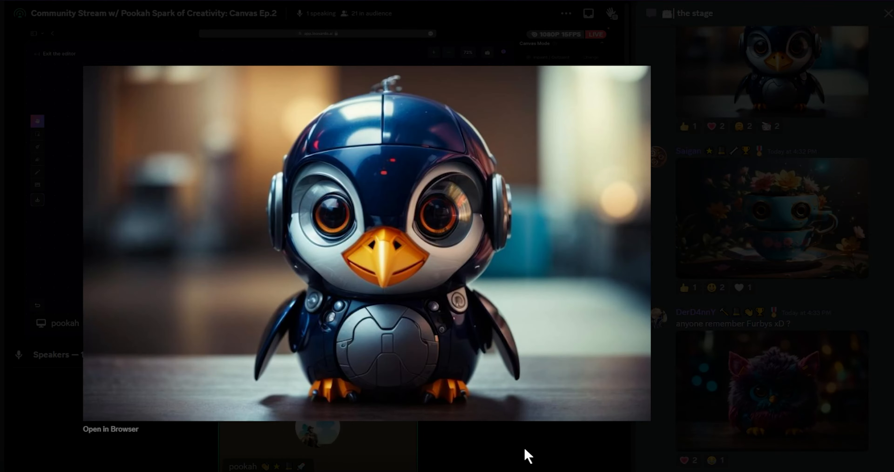
left_click(527, 456)
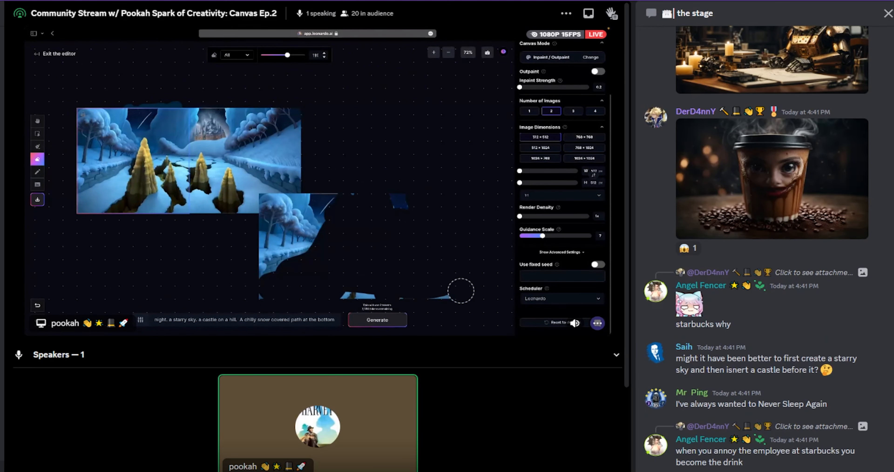
- Erase leftover fragments of the spare scene copy on the Leonardo.Ai canvas and align its remaining snowy tree section over the stalagmite scene
mouse_move(461, 290)
left_mouse_down()
mouse_move(259, 295)
mouse_move(321, 278)
mouse_move(401, 198)
left_mouse_up()
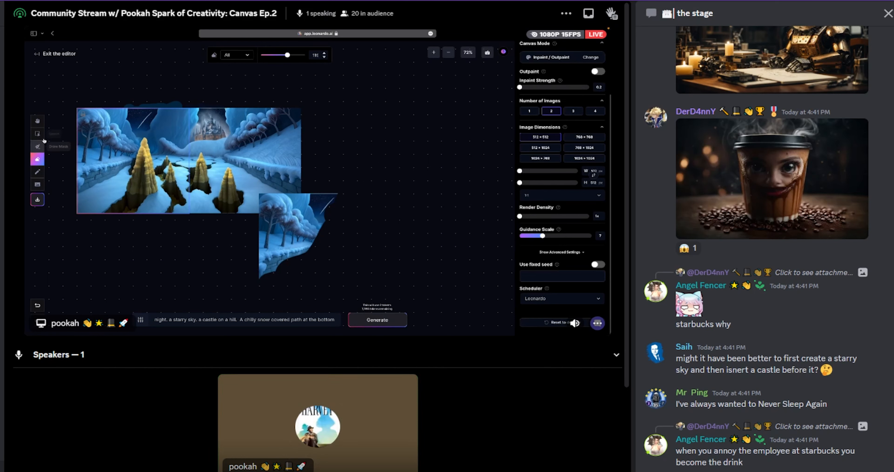
left_click(37, 133)
left_click(314, 235)
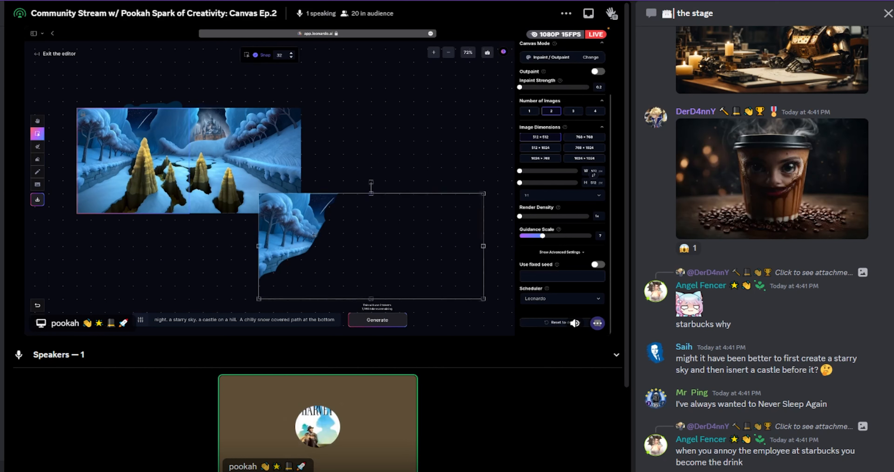
left_click_drag(313, 235, 340, 233)
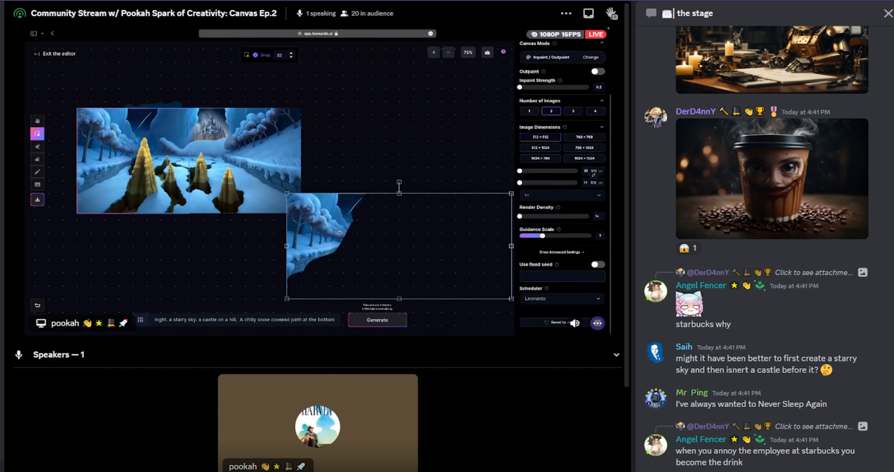
key("ctrl+z")
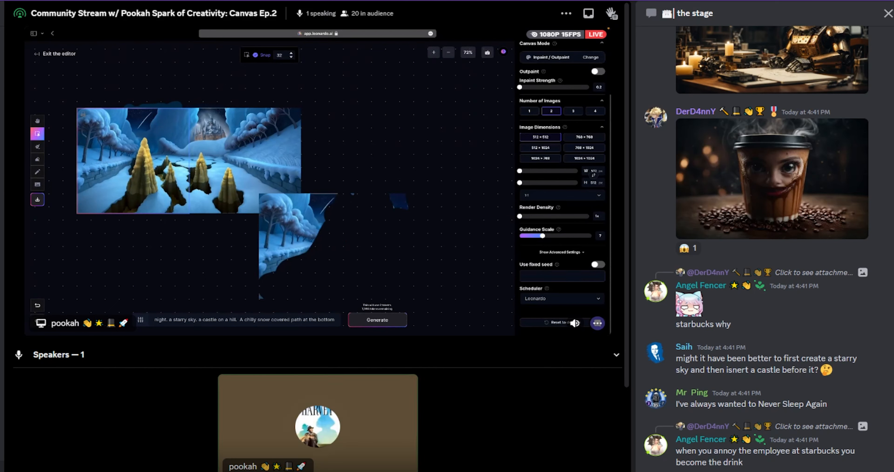
left_click(311, 237)
left_click_drag(310, 238, 133, 153)
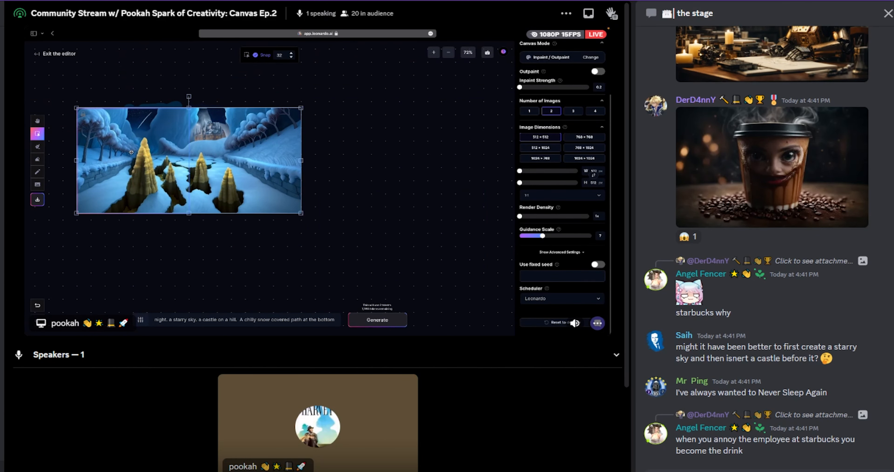